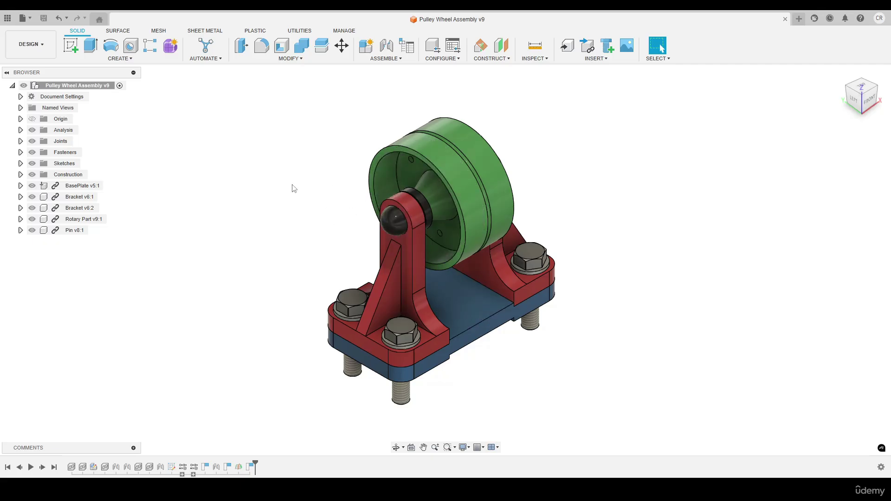
# Step: Start a manual drawing from the design, with its contents limited to individually selected components
pyautogui.click(43, 44)
pyautogui.moveTo(38, 177)
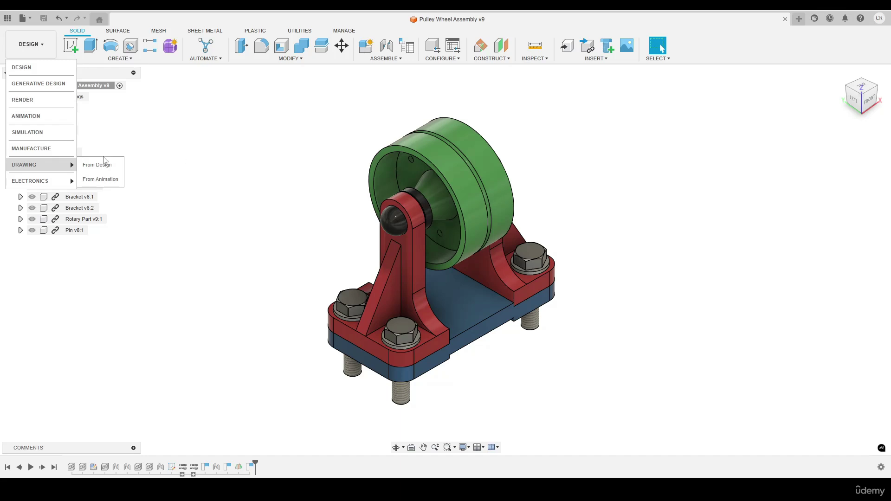
pyautogui.click(112, 168)
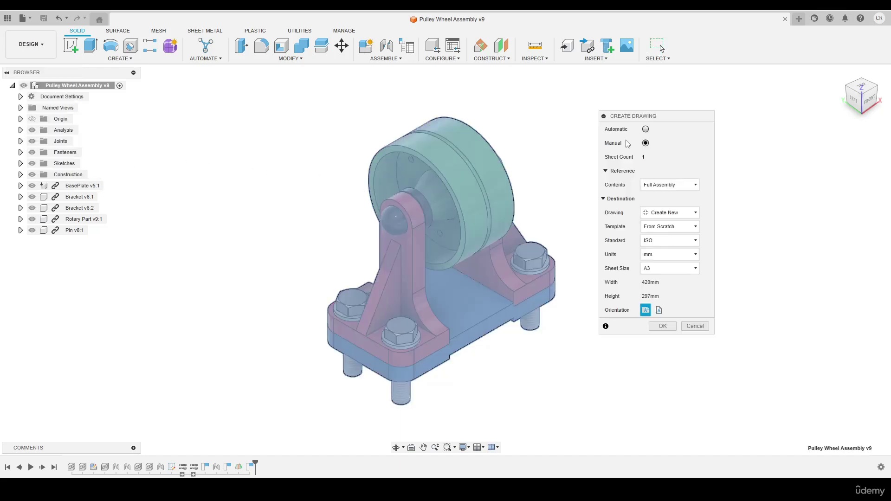
pyautogui.moveTo(636, 117); pyautogui.dragTo(614, 123)
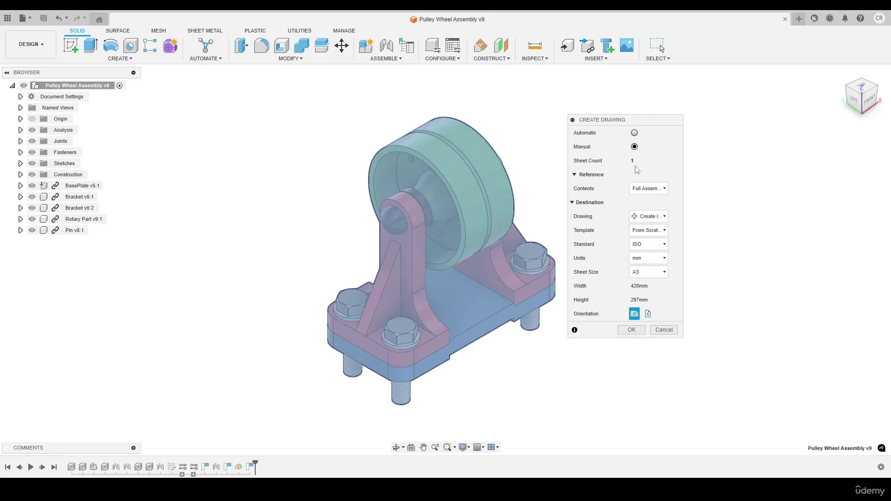
pyautogui.click(665, 190)
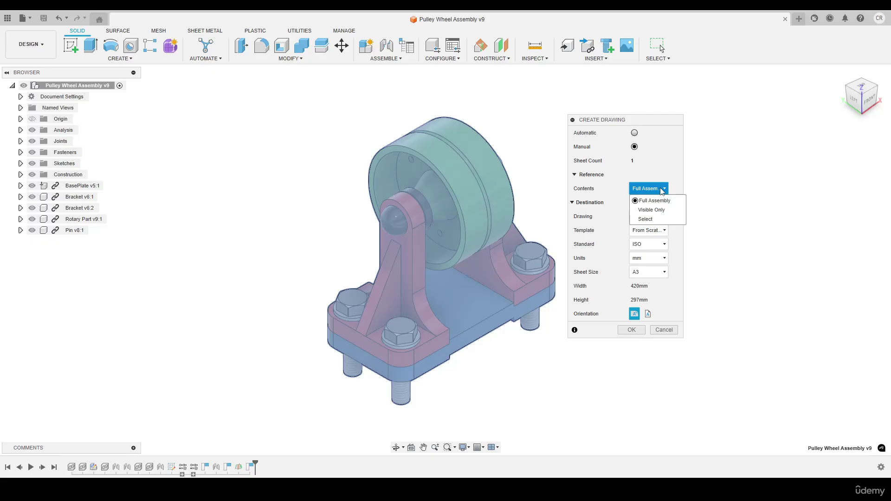
pyautogui.click(646, 219)
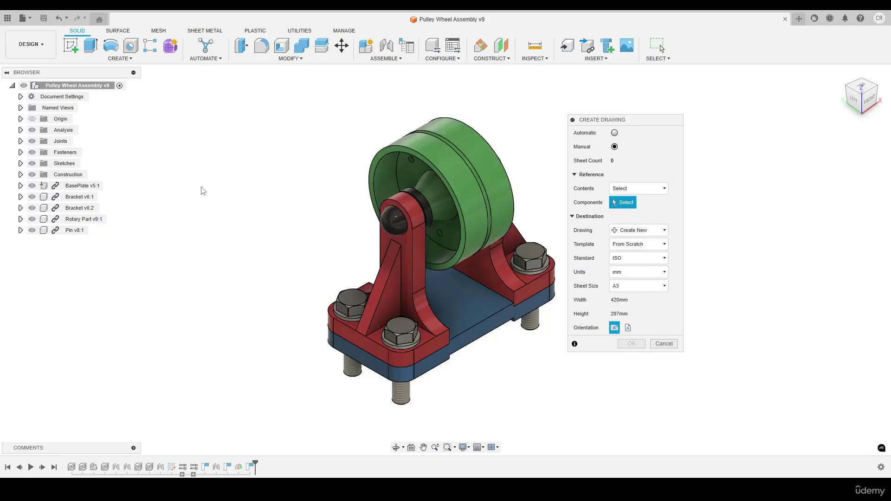
# Step: Include the base plate, both brackets, the rotary part and the pin in the drawing, leaving out the fasteners
pyautogui.click(81, 186)
pyautogui.click(83, 197)
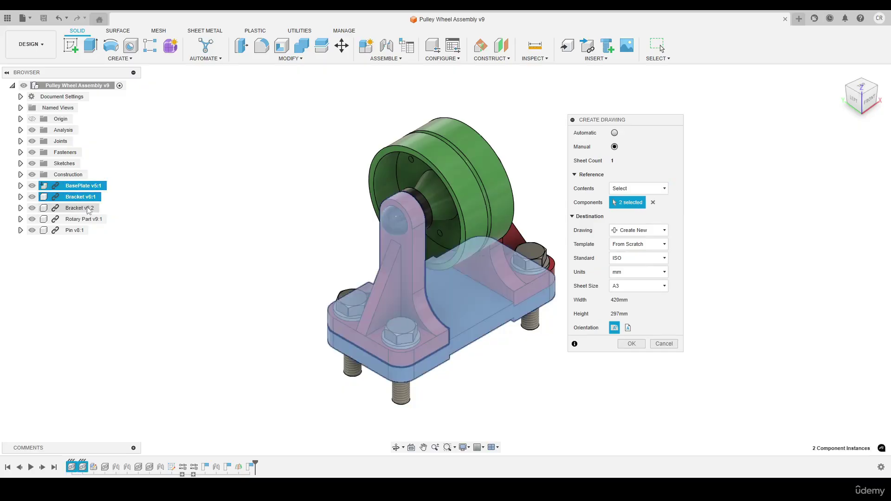
pyautogui.click(87, 208)
pyautogui.click(79, 220)
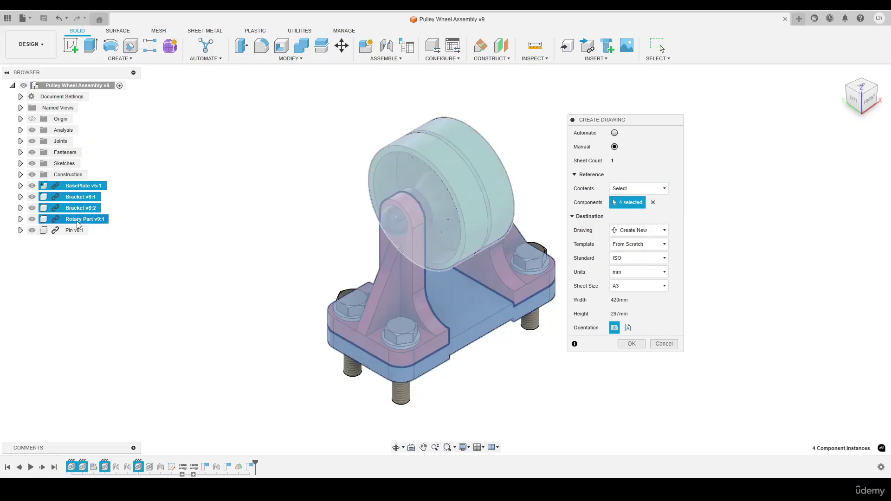
pyautogui.click(71, 230)
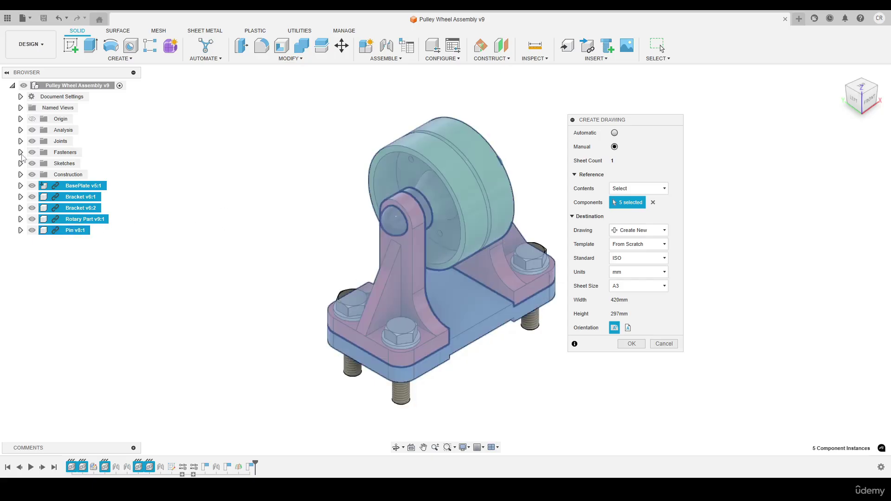
pyautogui.click(20, 152)
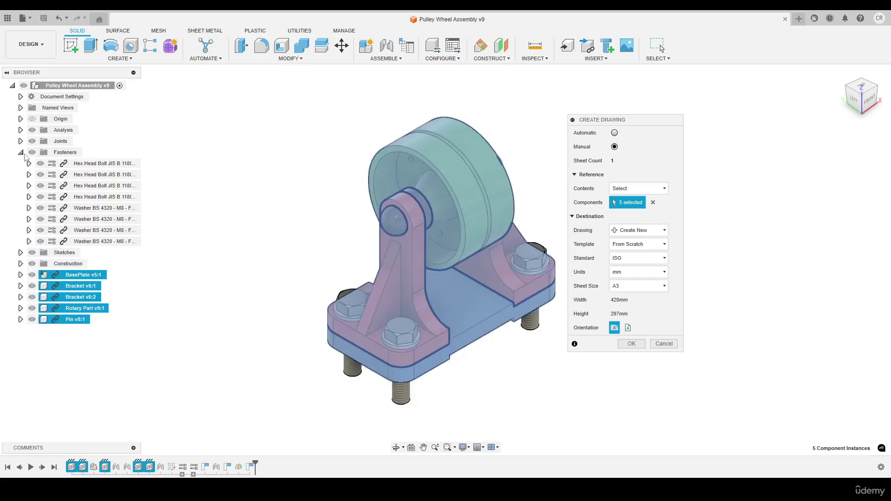
pyautogui.click(21, 153)
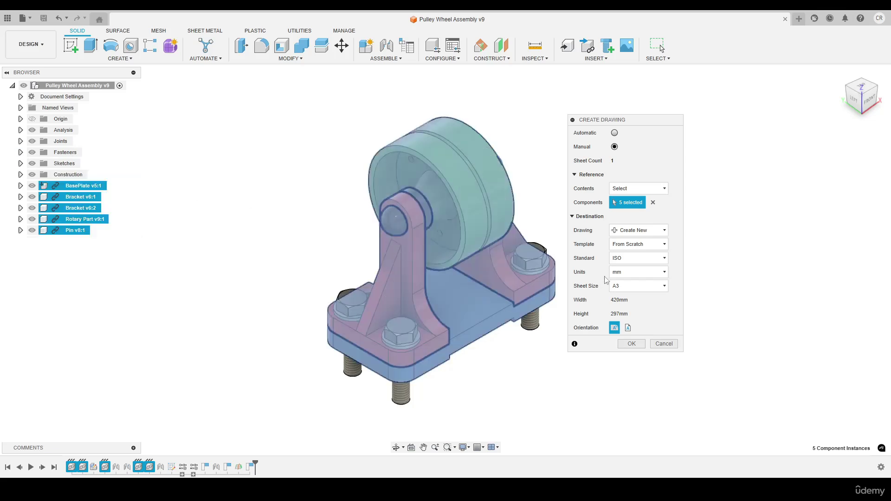
# Step: Create the new drawing with the From Scratch template, ISO standard, mm units and landscape A3 sheet
pyautogui.click(655, 233)
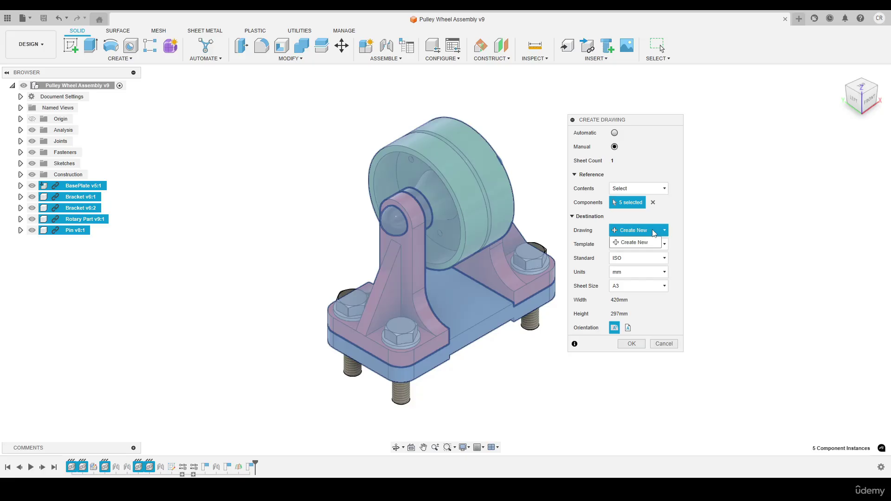
pyautogui.click(652, 230)
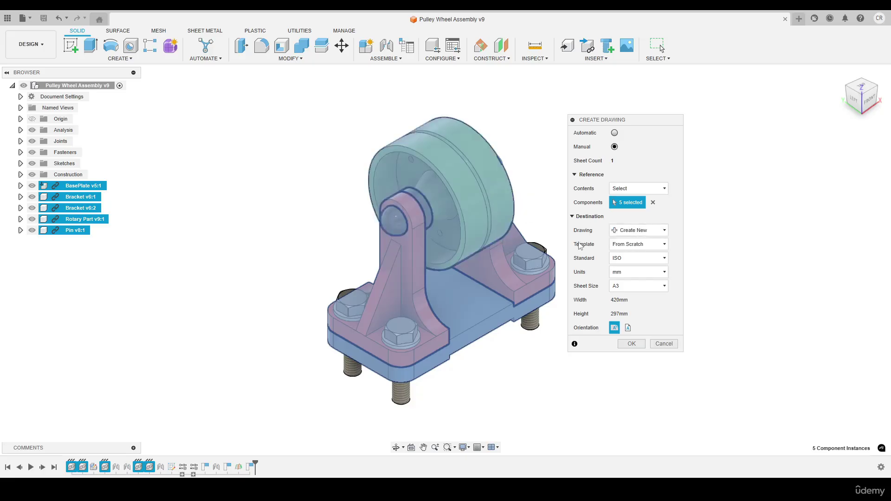
pyautogui.click(642, 246)
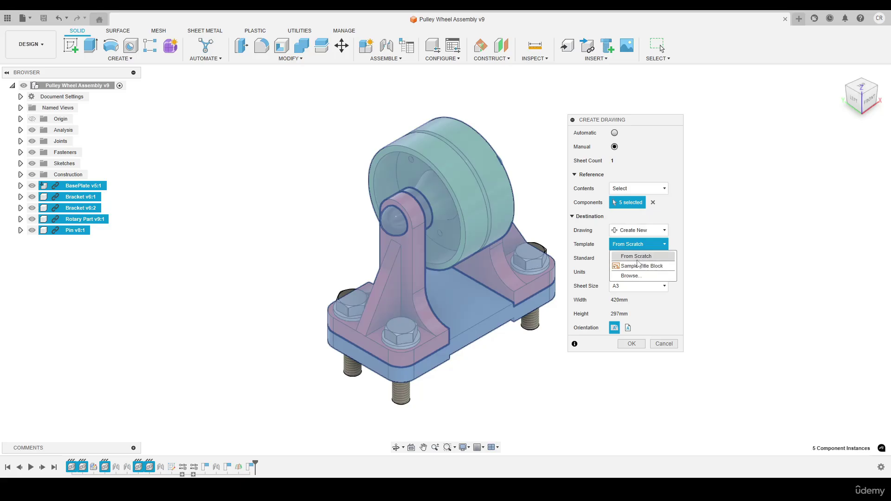
pyautogui.click(638, 258)
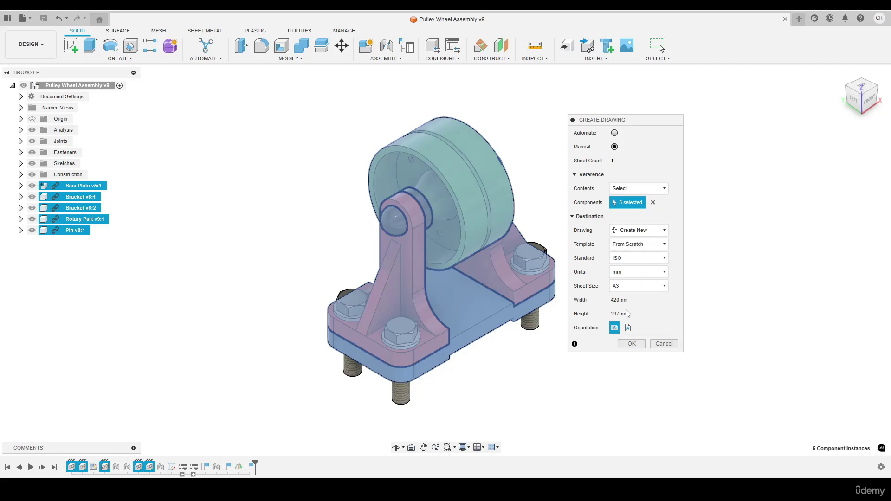
pyautogui.click(632, 345)
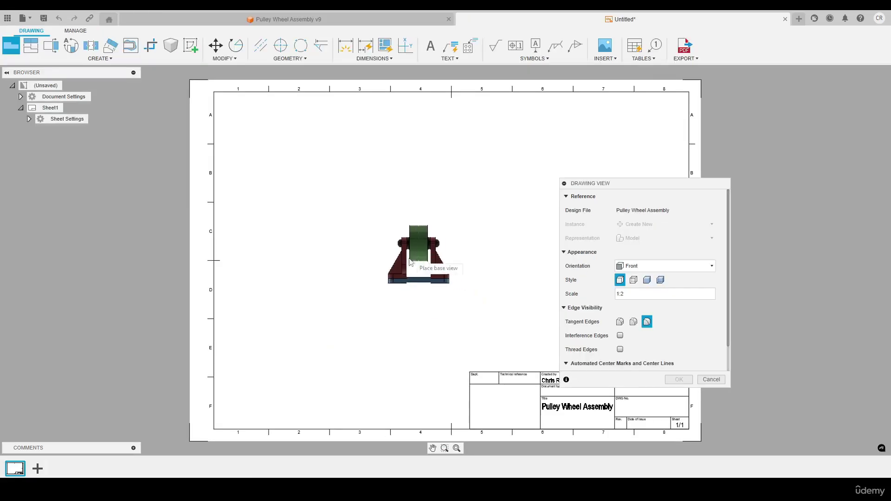
# Step: Place a Front base view of the assembly at 1:1.5 scale, left of the sheet's centre
pyautogui.moveTo(613, 183); pyautogui.dragTo(678, 120)
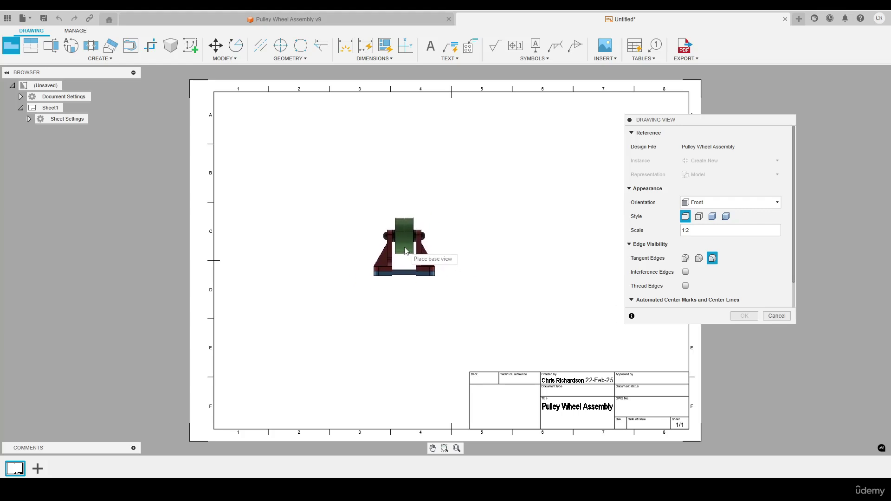
pyautogui.moveTo(718, 122); pyautogui.dragTo(647, 122)
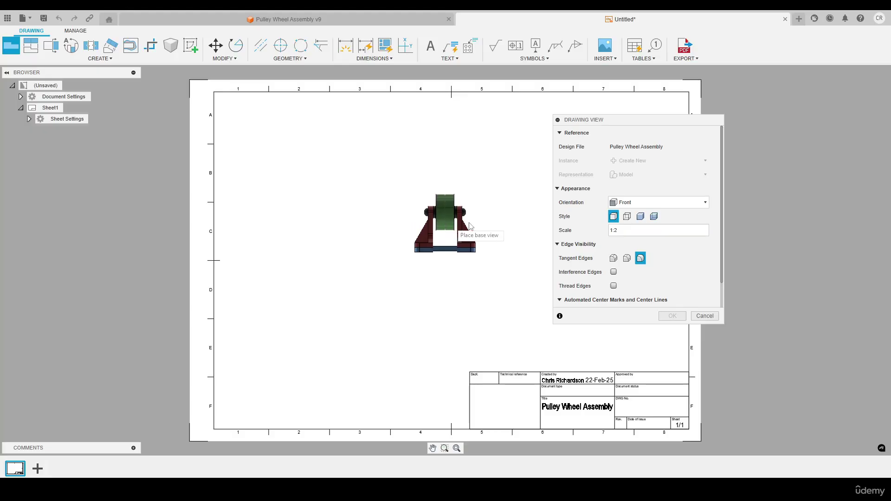
pyautogui.click(658, 202)
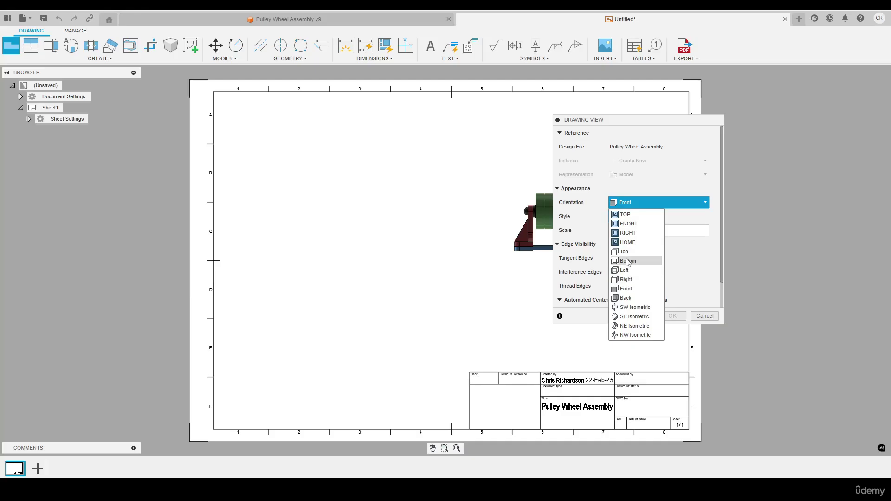
pyautogui.click(627, 290)
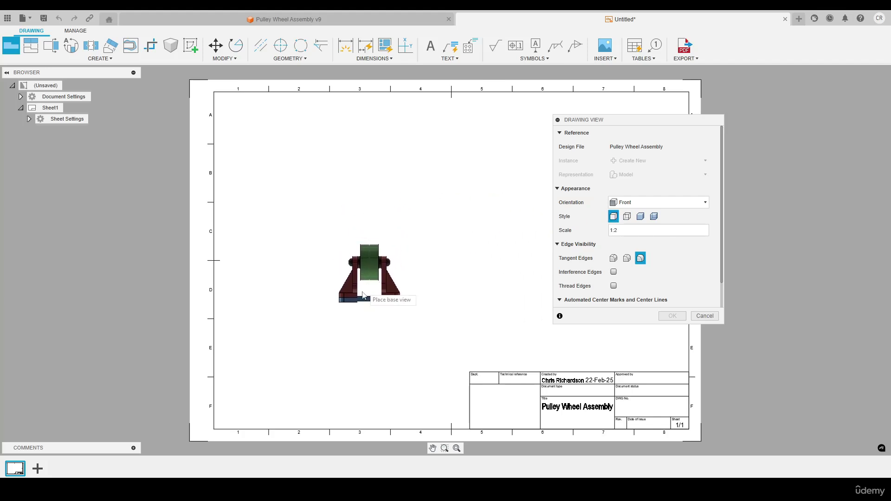
pyautogui.click(627, 232)
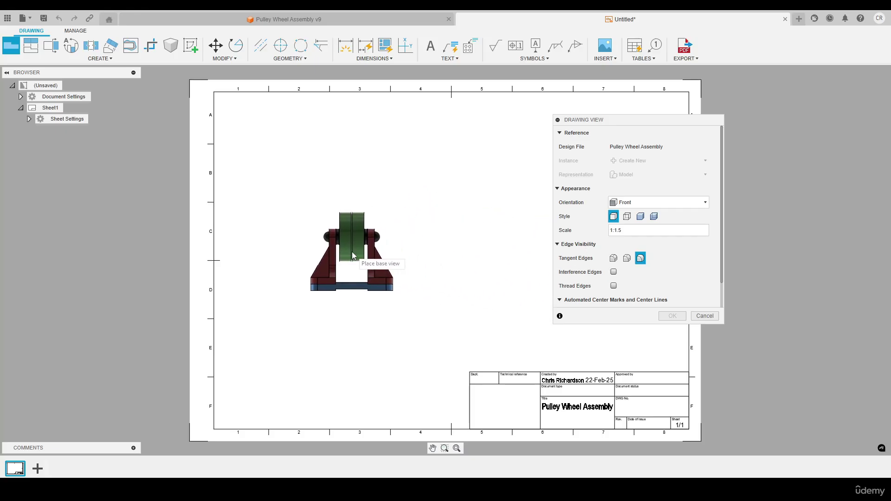
pyautogui.click(362, 252)
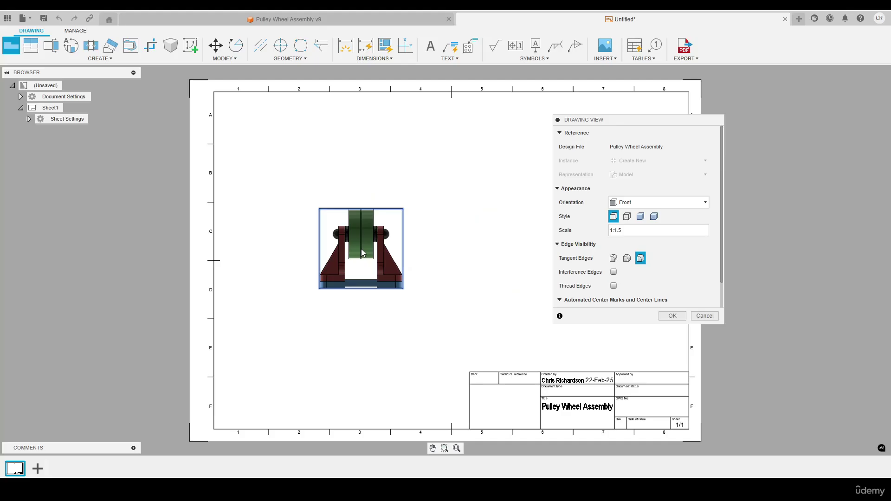
pyautogui.click(665, 318)
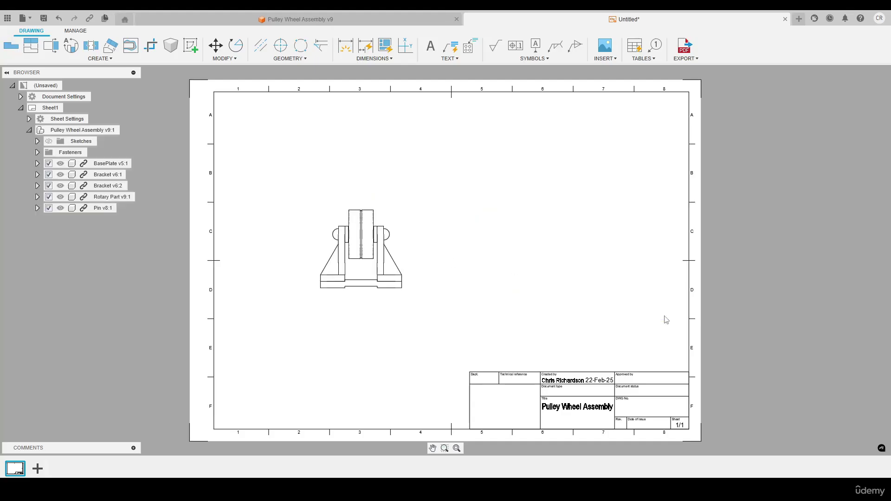
# Step: Edit the front view to show its tangent edges, comparing it with tangent edges off
pyautogui.scroll(2, 309, 242)
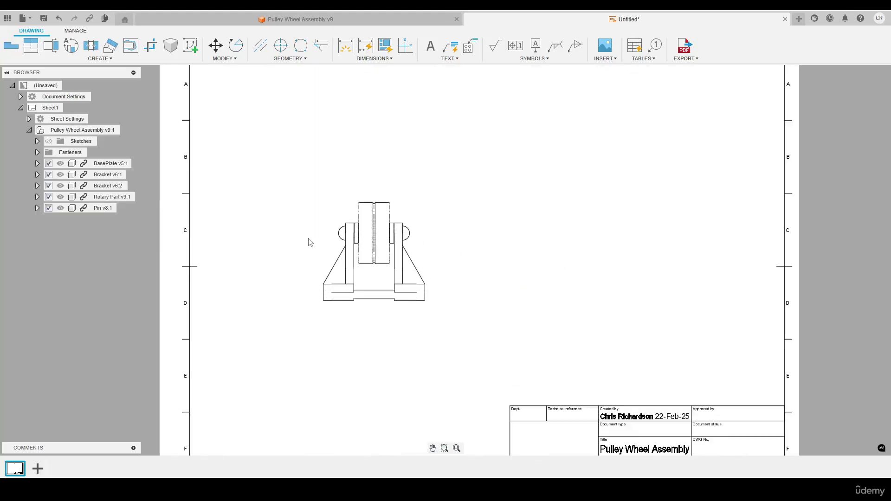
pyautogui.scroll(2, 343, 237)
pyautogui.doubleClick(405, 240)
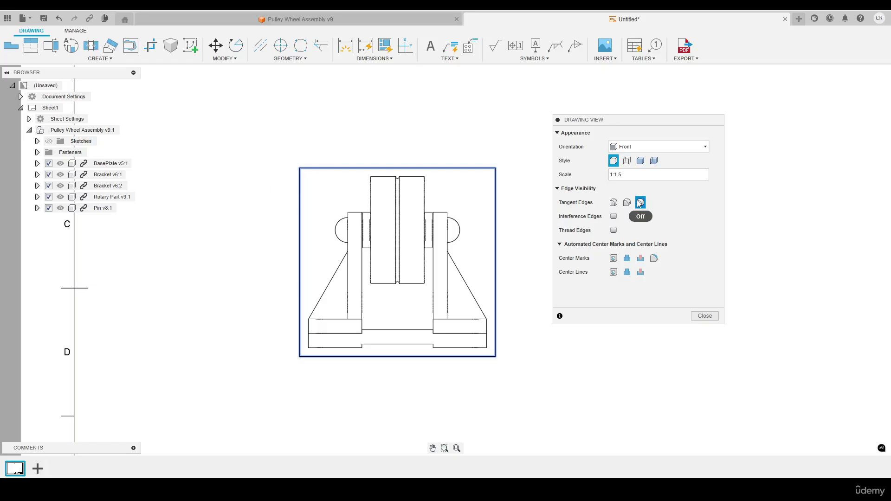
pyautogui.click(612, 202)
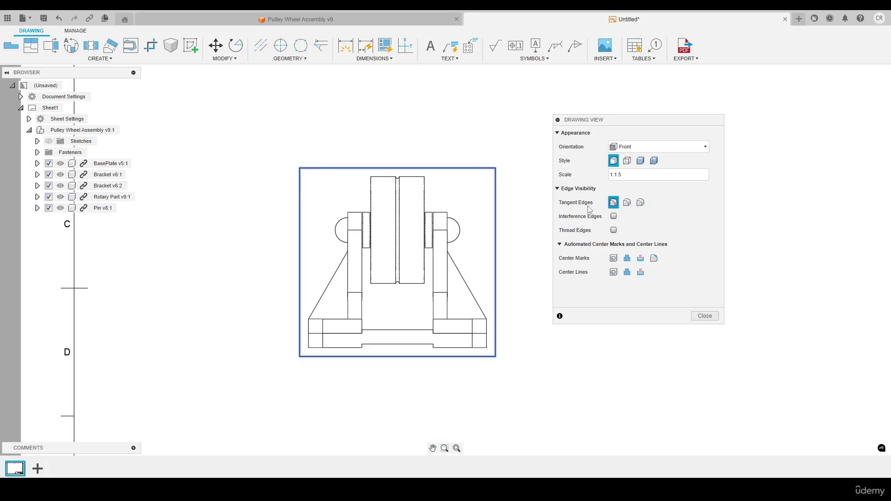
pyautogui.scroll(2, 440, 251)
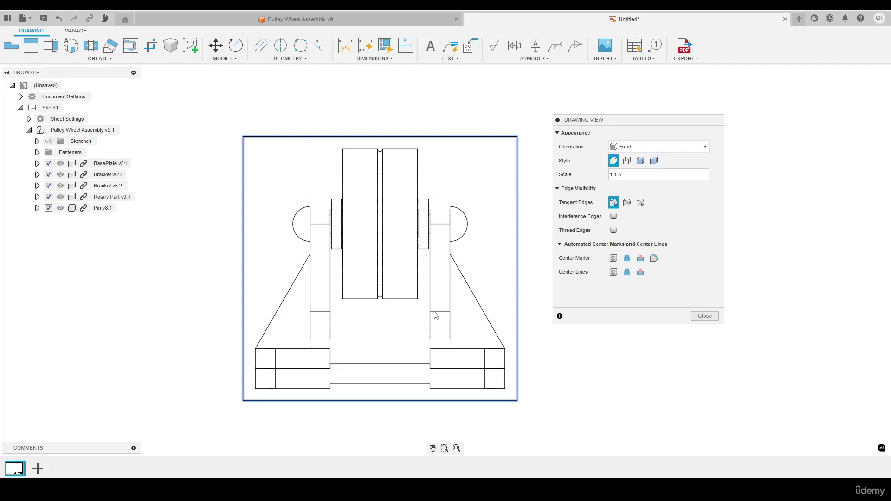
pyautogui.click(640, 203)
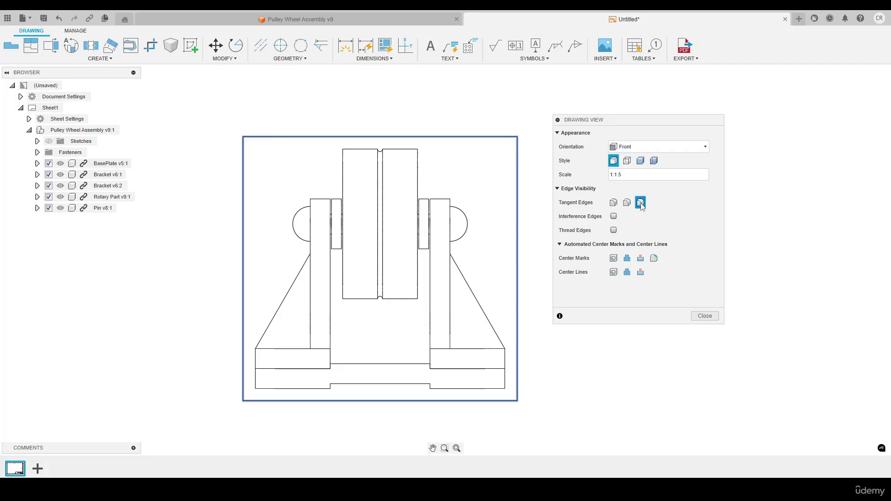
pyautogui.click(611, 205)
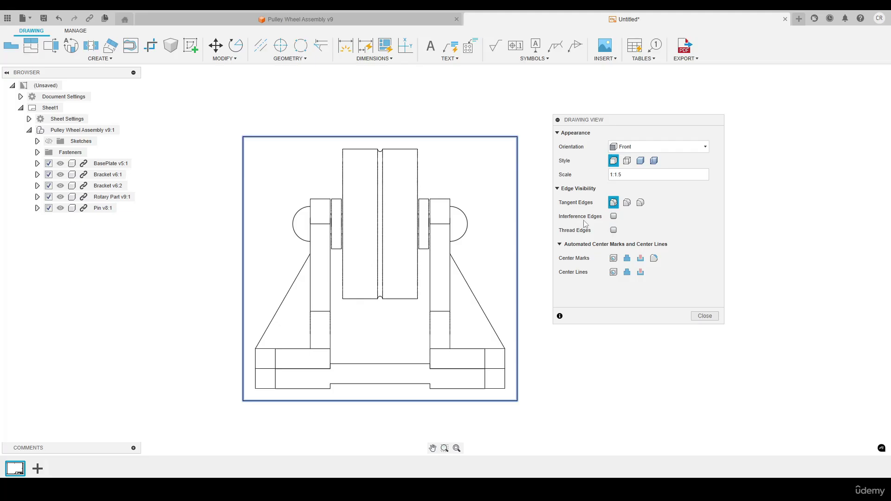
# Step: Add an automated center line along the pin axis in the front view, leaving interference edges off
pyautogui.click(614, 216)
pyautogui.click(613, 216)
pyautogui.click(627, 273)
pyautogui.click(703, 315)
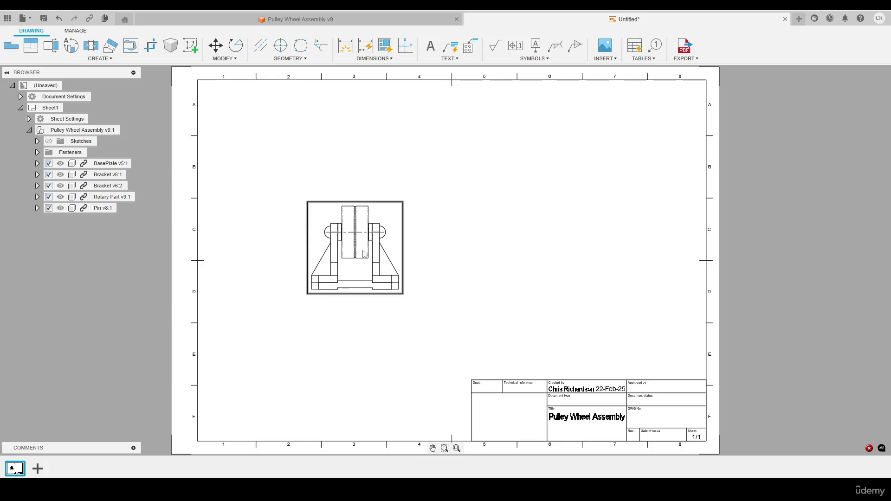
# Step: Hide the sheet's title block and move the front view toward the sheet's lower-left area
pyautogui.moveTo(363, 253)
pyautogui.mouseDown()
pyautogui.moveTo(381, 282)
pyautogui.moveTo(441, 207)
pyautogui.moveTo(569, 192)
pyautogui.moveTo(421, 232)
pyautogui.moveTo(293, 230)
pyautogui.moveTo(325, 262)
pyautogui.moveTo(329, 291)
pyautogui.mouseUp()
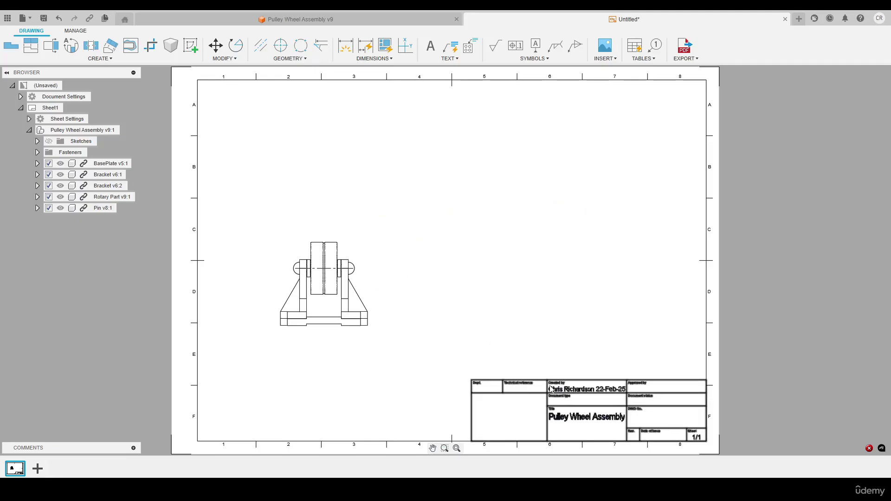
pyautogui.click(29, 119)
pyautogui.click(47, 141)
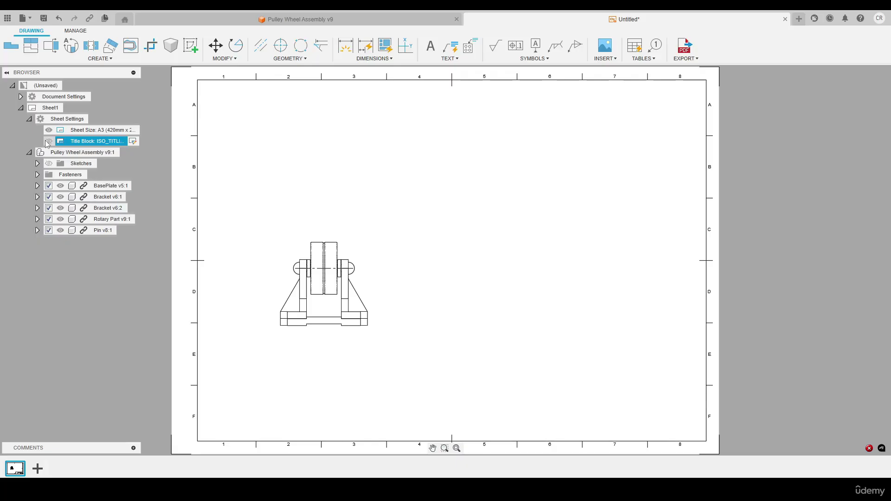
pyautogui.click(29, 119)
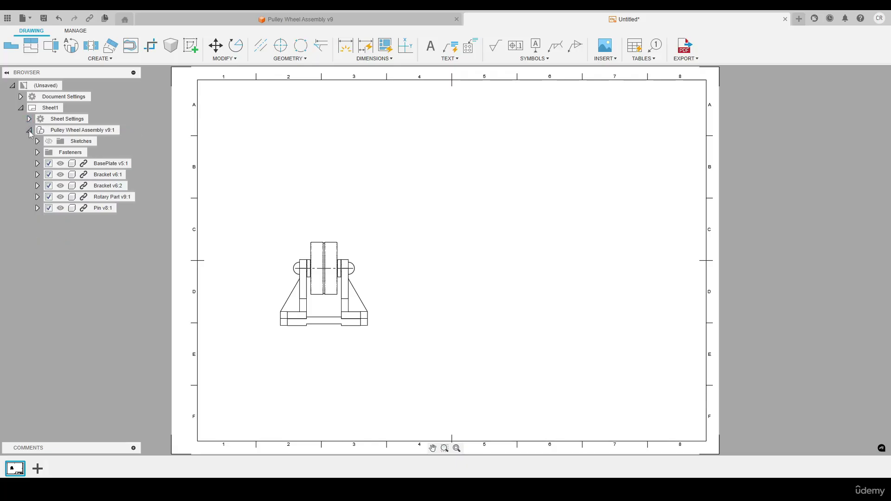
pyautogui.click(28, 130)
pyautogui.moveTo(323, 297); pyautogui.dragTo(333, 301)
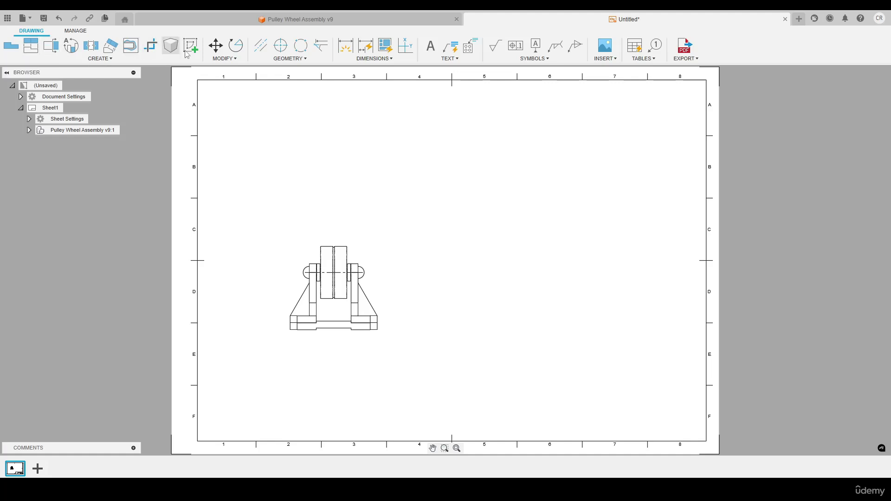
pyautogui.click(28, 50)
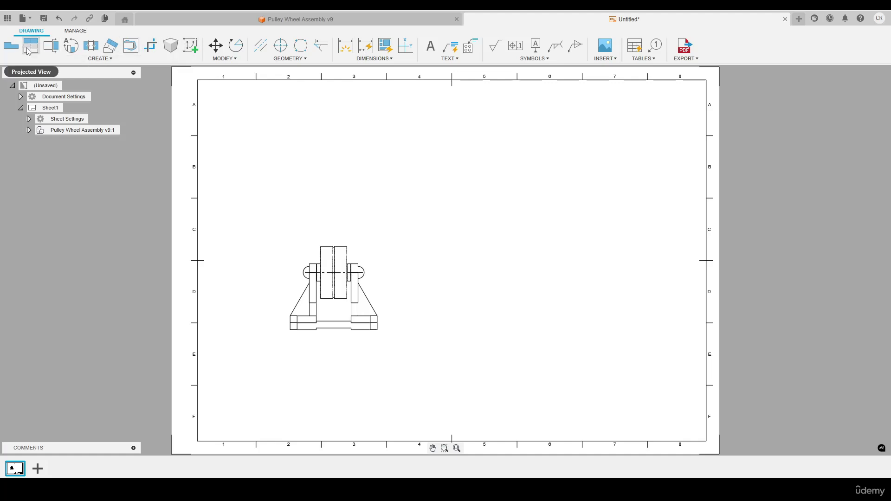
pyautogui.press('Escape')
pyautogui.click(100, 58)
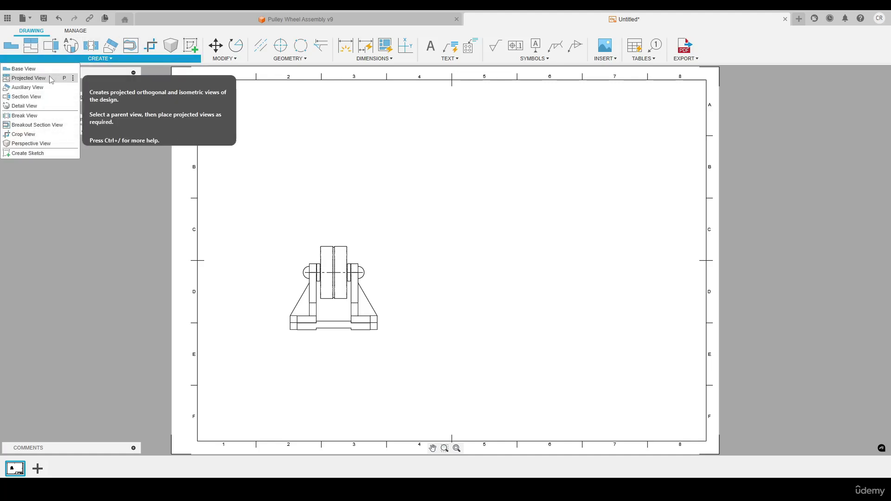
pyautogui.click(31, 50)
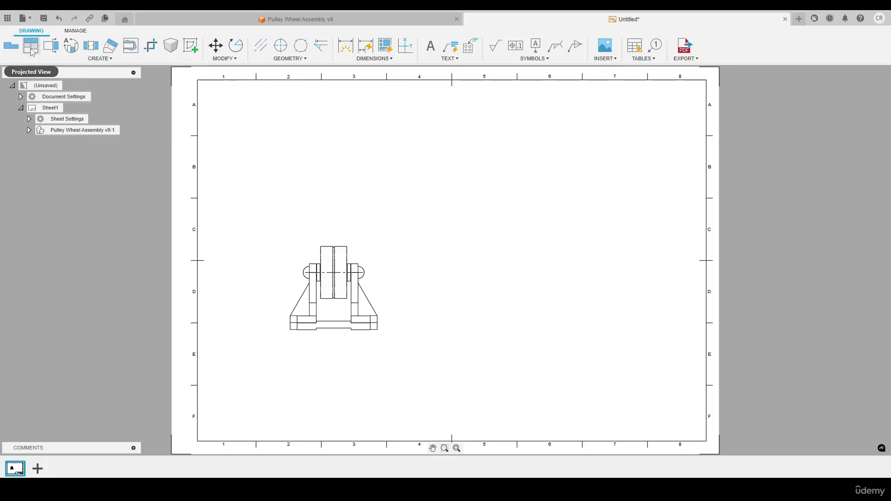
pyautogui.press('Escape')
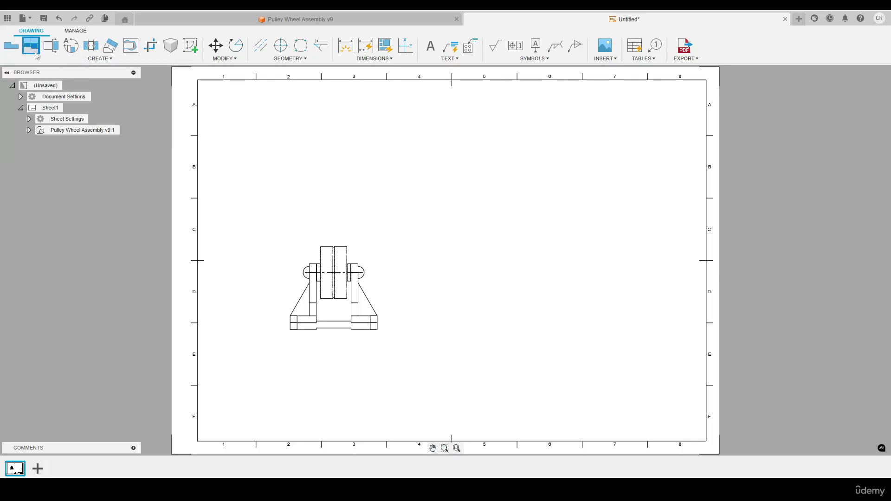
# Step: Create three projected views from the front view: a side view to its right, an isometric view at the upper right and a top view above
pyautogui.click(36, 52)
pyautogui.click(341, 290)
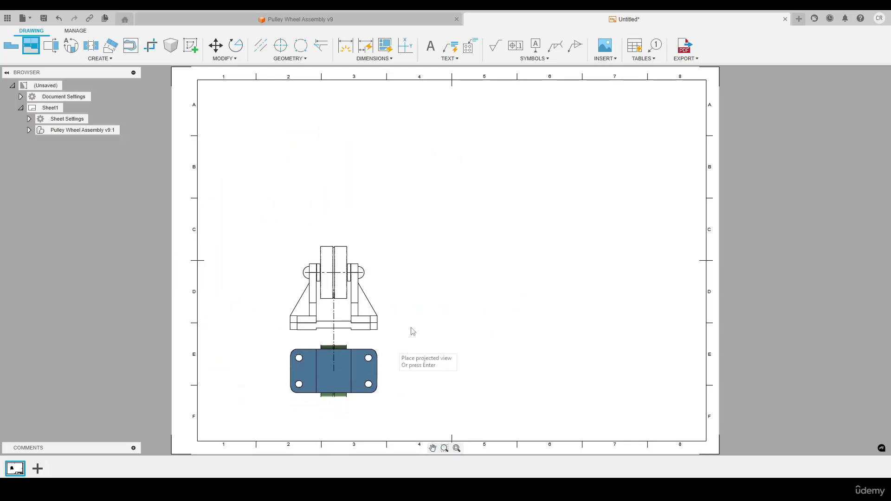
pyautogui.click(469, 287)
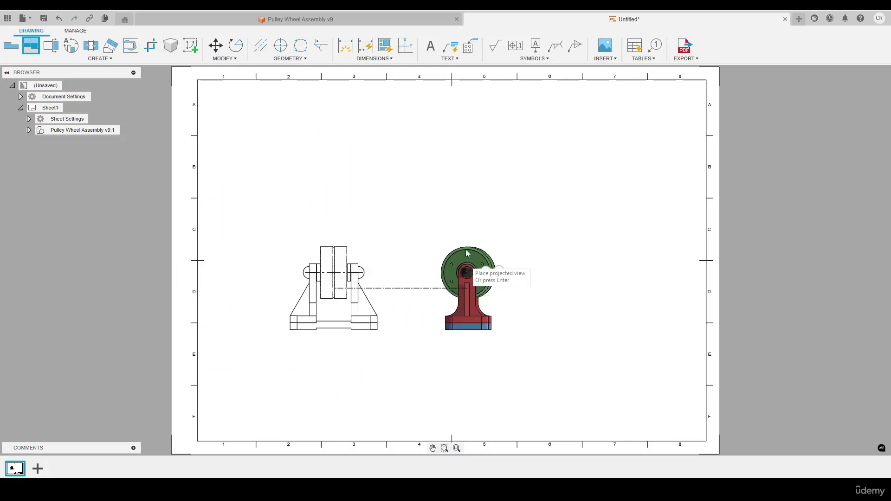
pyautogui.click(467, 163)
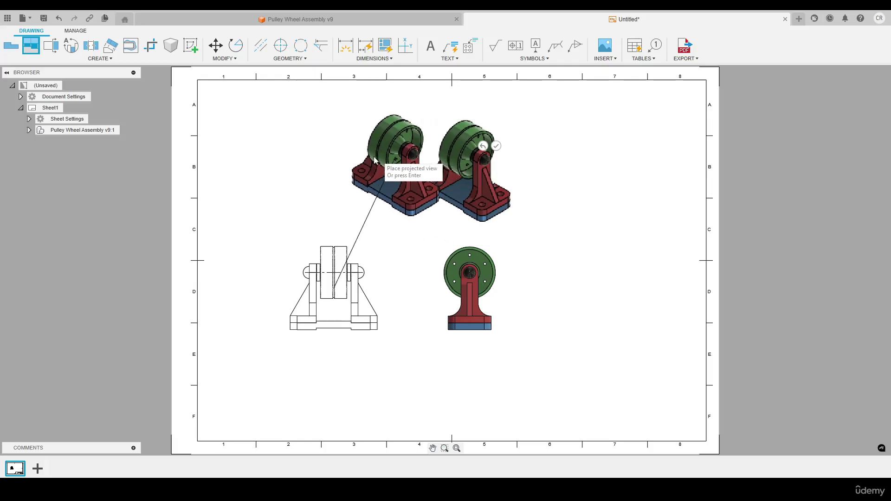
pyautogui.click(332, 161)
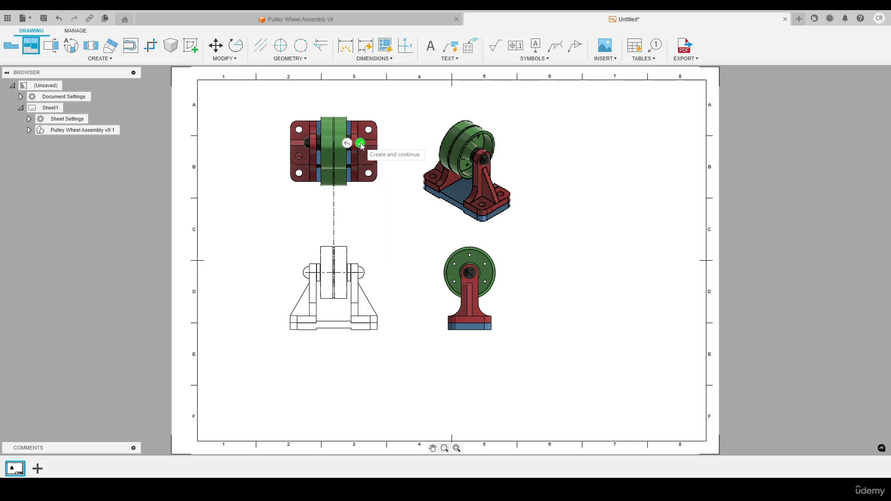
pyautogui.rightClick(396, 110)
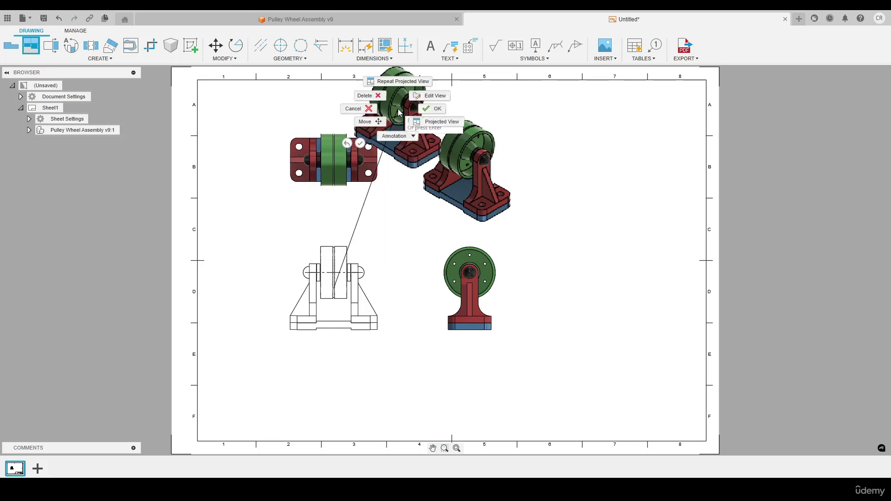
pyautogui.click(432, 112)
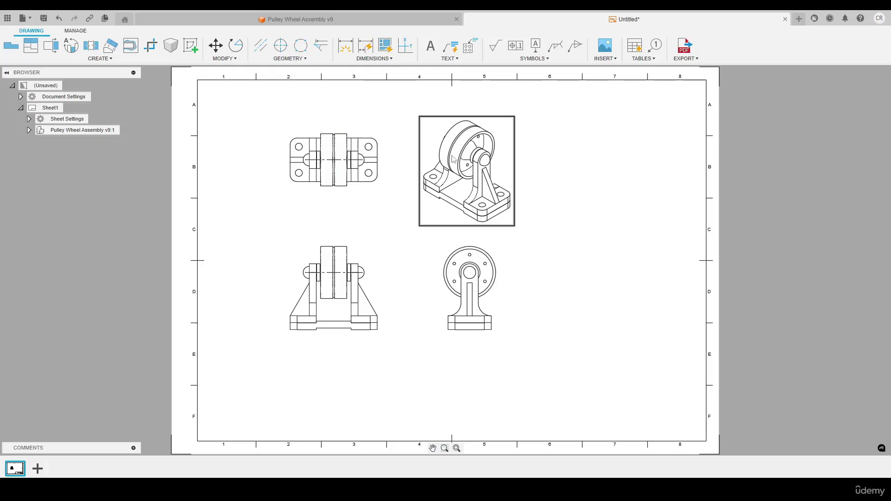
# Step: Move the isometric view to the sheet's upper-right corner and give it the shaded style
pyautogui.moveTo(452, 161); pyautogui.dragTo(611, 147)
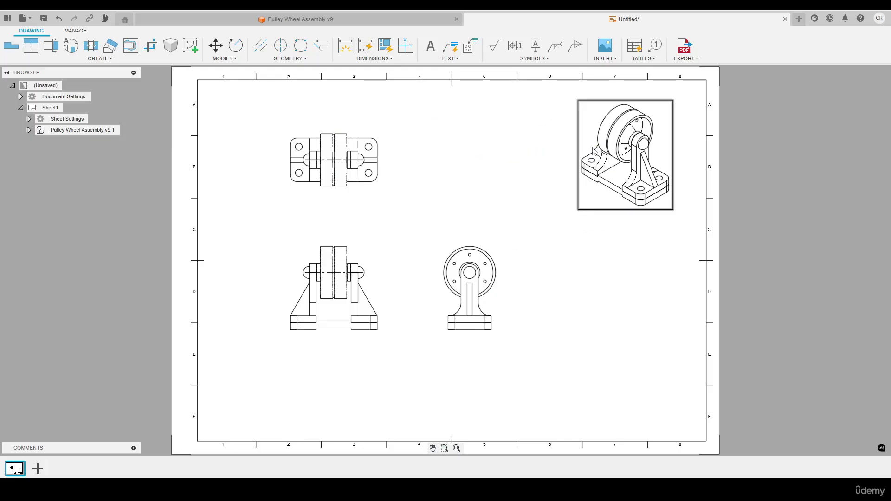
pyautogui.doubleClick(604, 150)
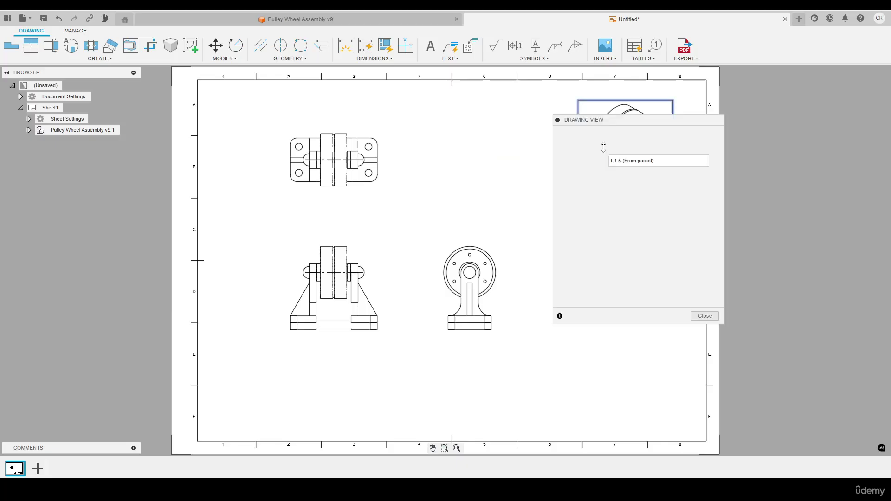
pyautogui.moveTo(618, 124); pyautogui.dragTo(448, 144)
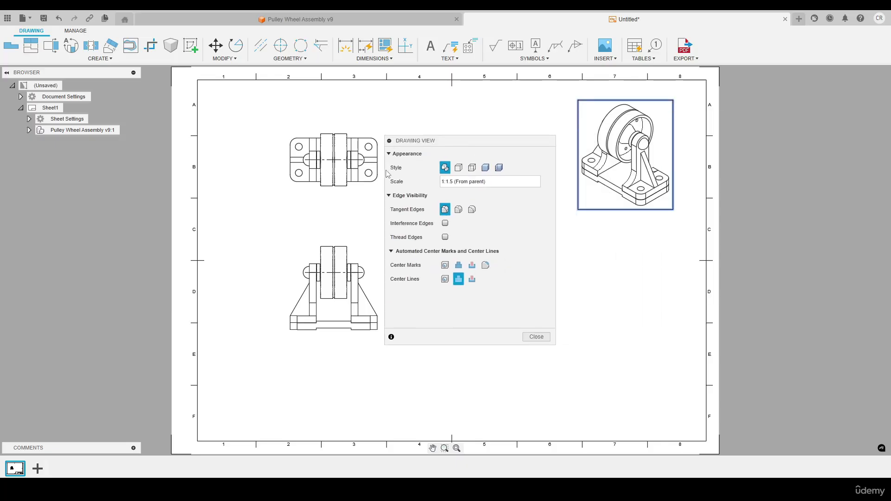
pyautogui.click(486, 169)
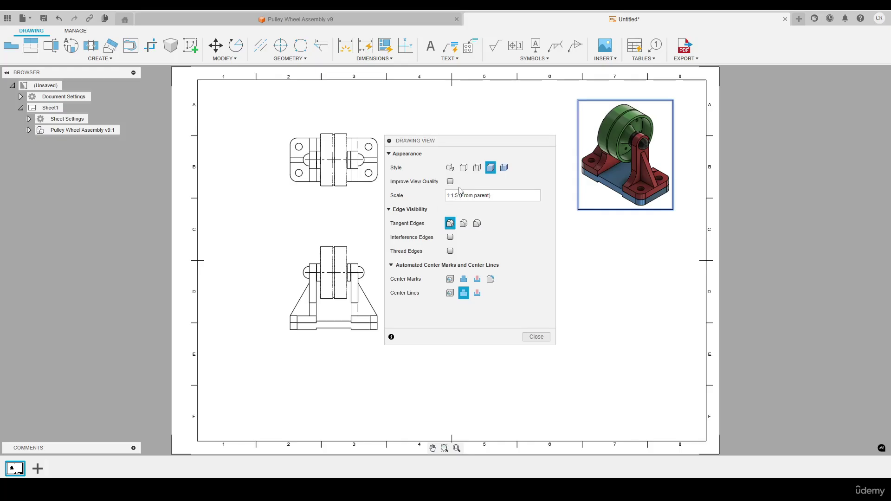
# Step: Set the isometric view's scale to 1:1 and shift the view slightly down and left to fit inside the sheet border
pyautogui.press('Delete')
pyautogui.press('Delete')
pyautogui.press('Delete')
pyautogui.press('Delete')
pyautogui.press('Delete')
pyautogui.press('Delete')
pyautogui.press('Delete')
pyautogui.press('Delete')
pyautogui.press('Delete')
pyautogui.press('Delete')
pyautogui.press('Delete')
pyautogui.press('Delete')
pyautogui.press('Delete')
pyautogui.press('Delete')
pyautogui.press('Delete')
pyautogui.press('Delete')
pyautogui.click(536, 337)
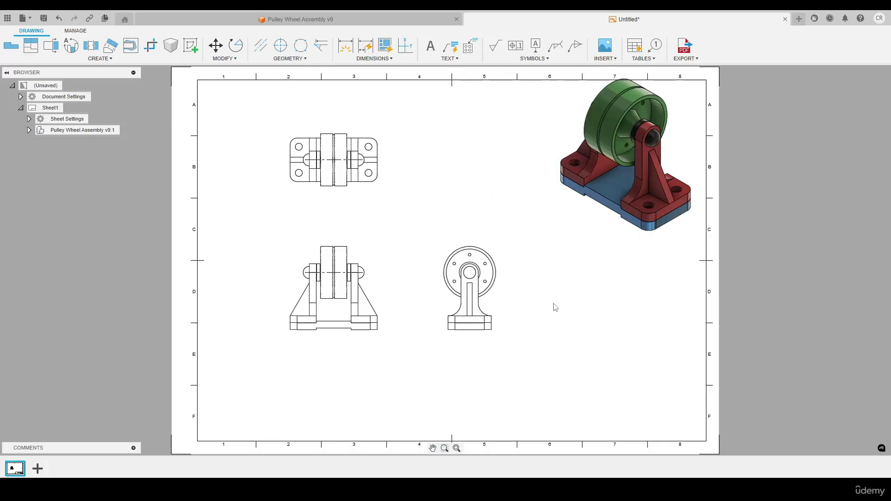
pyautogui.moveTo(594, 218); pyautogui.dragTo(588, 239)
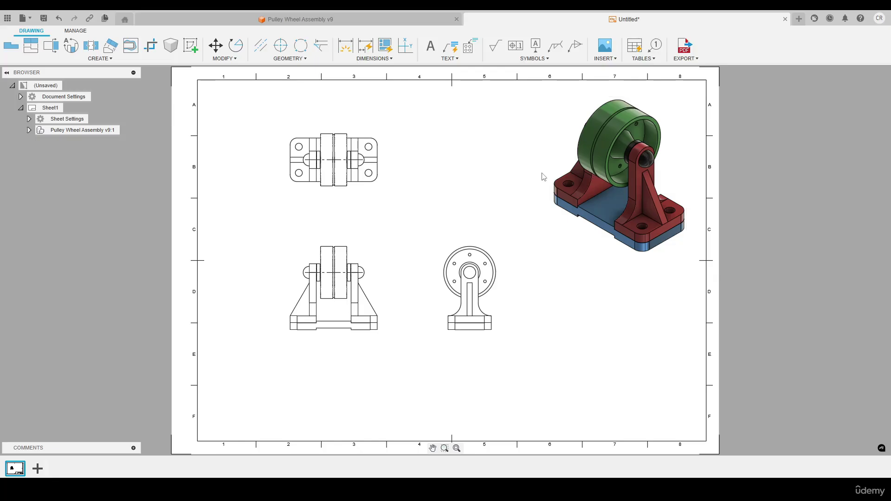
# Step: Move the side view farther right of the front view and shift the top view slightly upward, keeping both aligned
pyautogui.moveTo(478, 275)
pyautogui.mouseDown()
pyautogui.moveTo(485, 279)
pyautogui.moveTo(475, 278)
pyautogui.mouseUp()
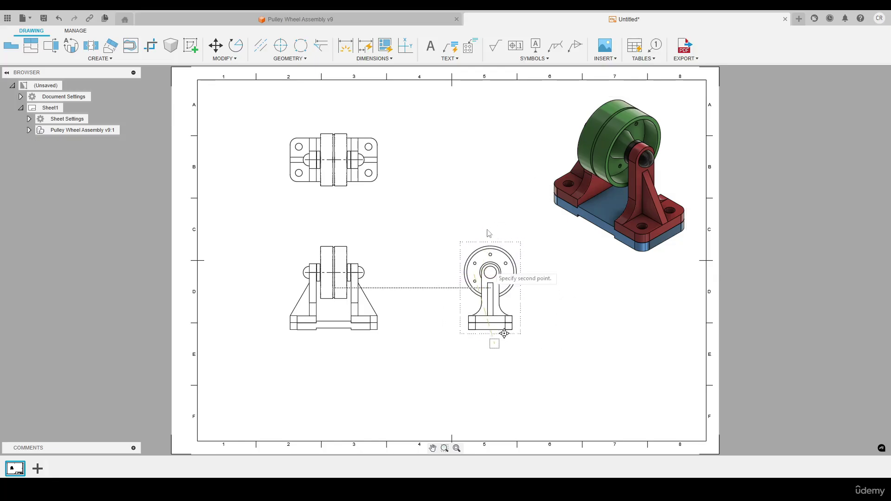
pyautogui.click(504, 302)
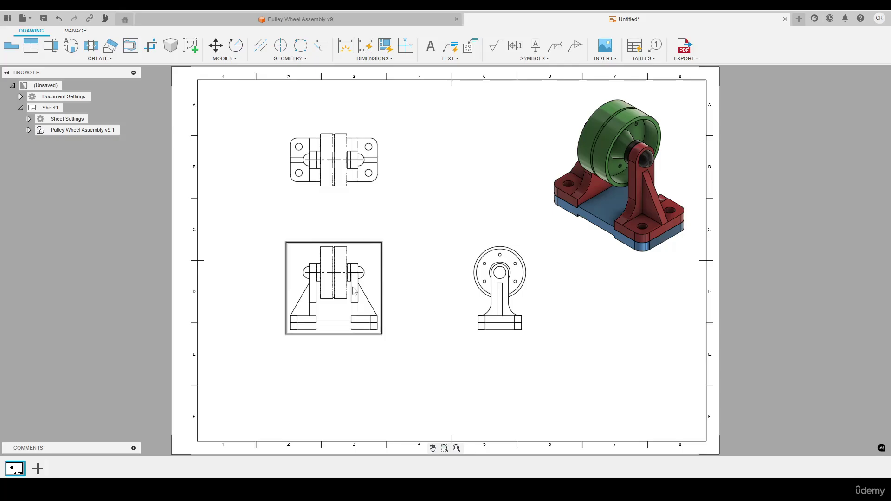
pyautogui.click(510, 288)
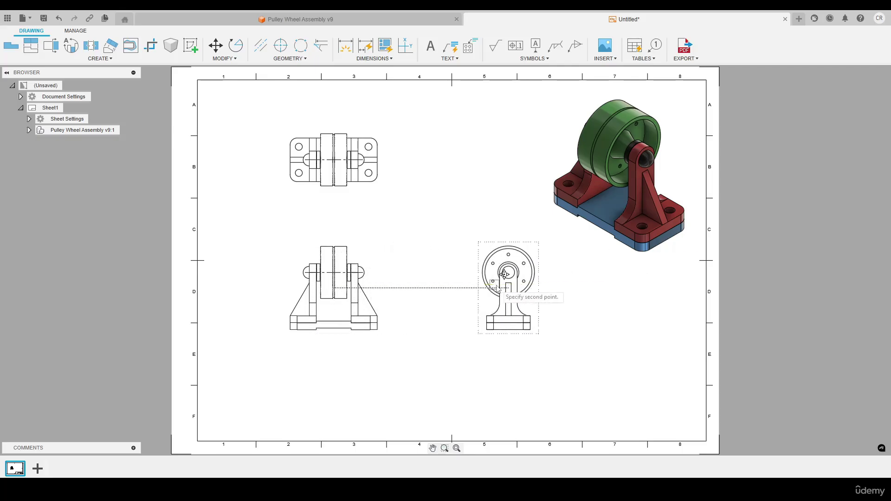
pyautogui.click(496, 287)
pyautogui.click(359, 179)
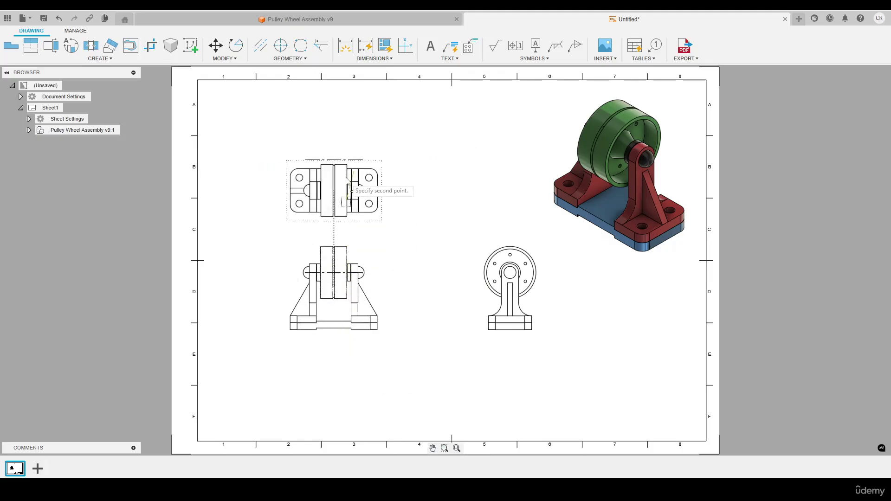
pyautogui.click(345, 168)
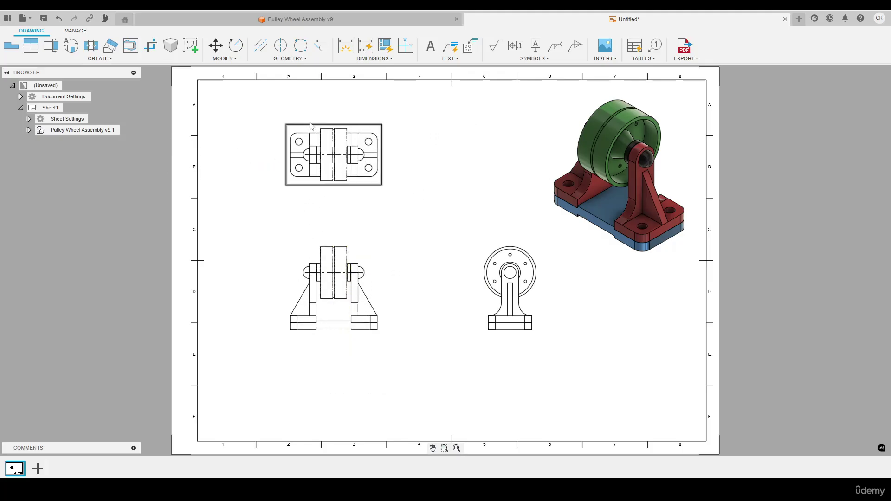
# Step: Add automated center marks to the four base holes in the top view
pyautogui.scroll(5, 310, 121)
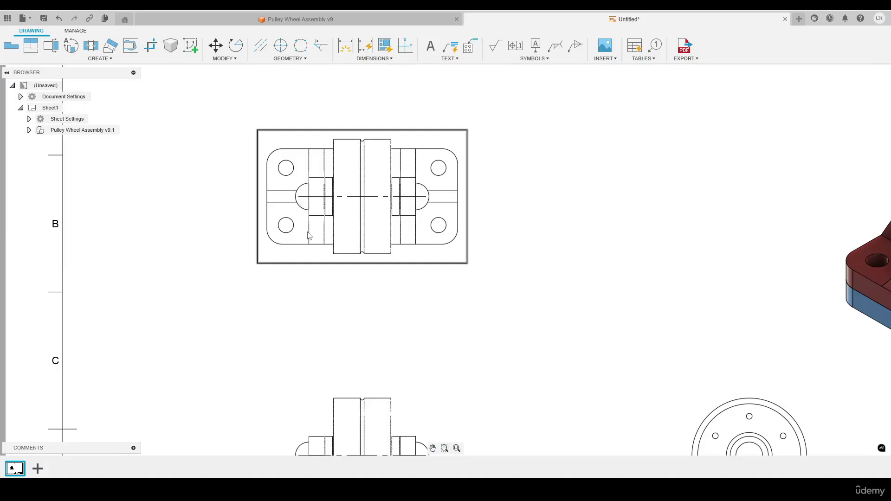
pyautogui.doubleClick(306, 147)
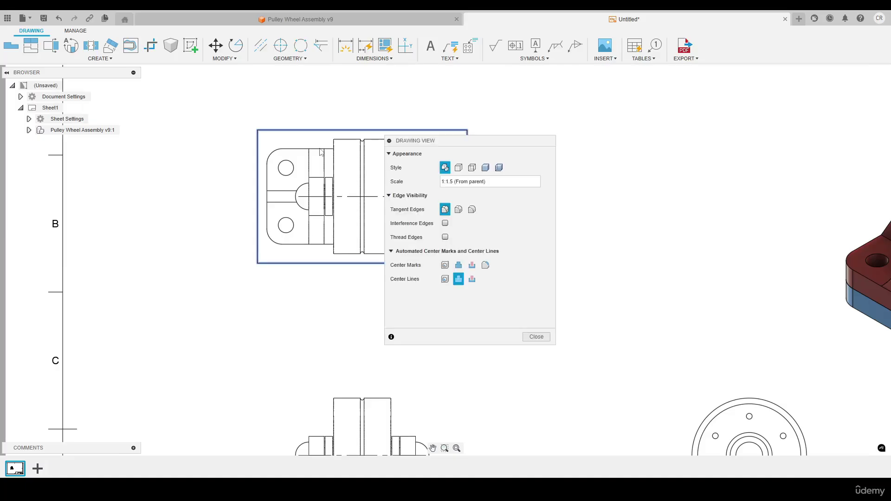
pyautogui.moveTo(415, 142); pyautogui.dragTo(528, 101)
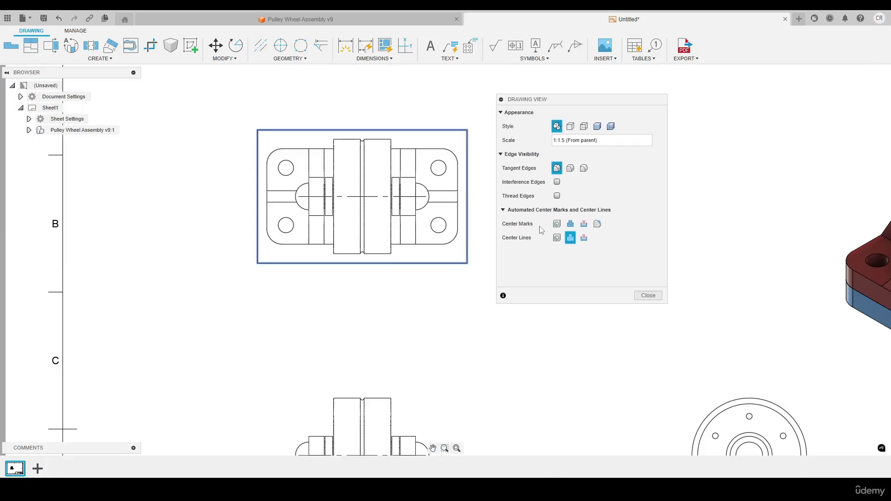
pyautogui.click(585, 225)
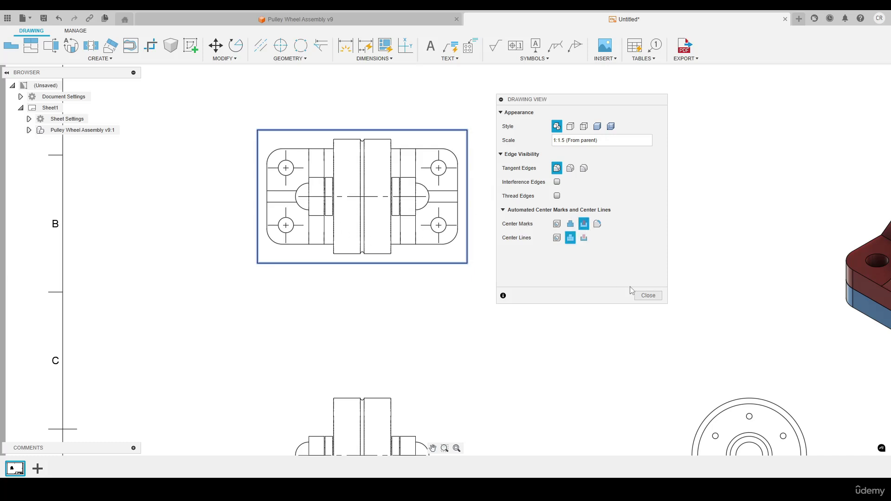
pyautogui.click(647, 296)
# Step: Add automated center marks to the wheel's circles and small holes in the side view
pyautogui.moveTo(603, 300); pyautogui.dragTo(409, 116, button='middle')
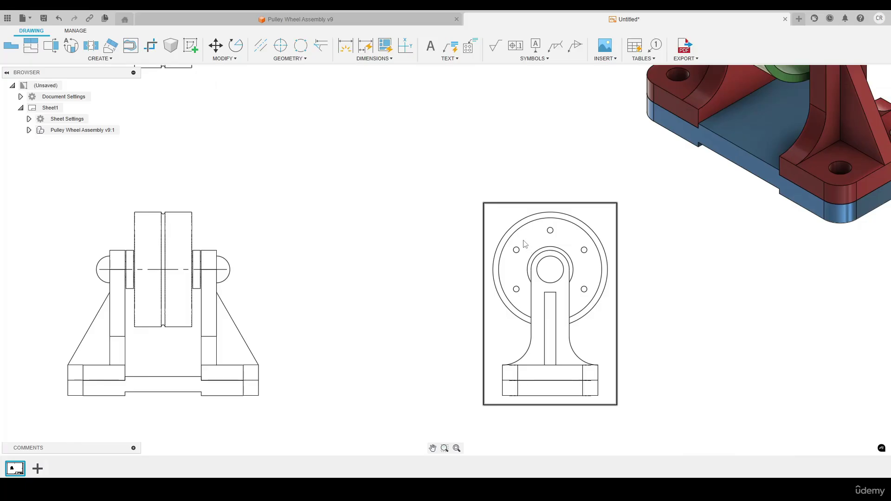
pyautogui.doubleClick(525, 244)
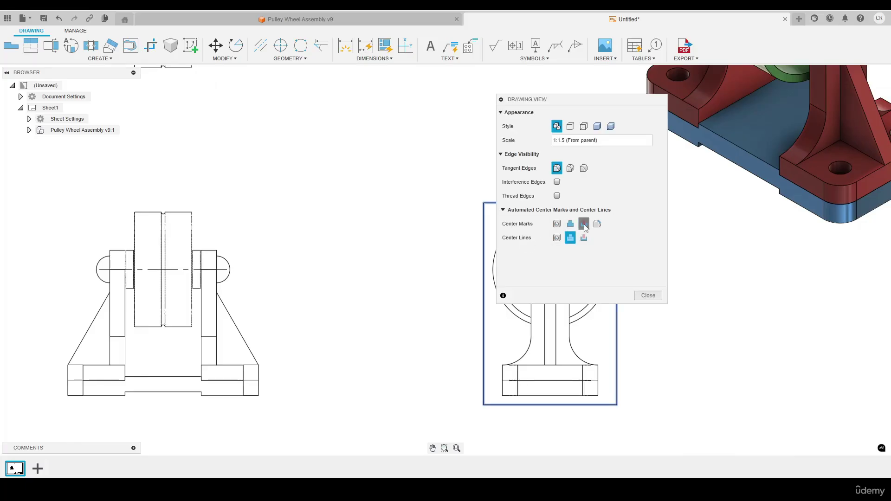
pyautogui.click(585, 226)
pyautogui.click(648, 296)
pyautogui.scroll(5, 628, 268)
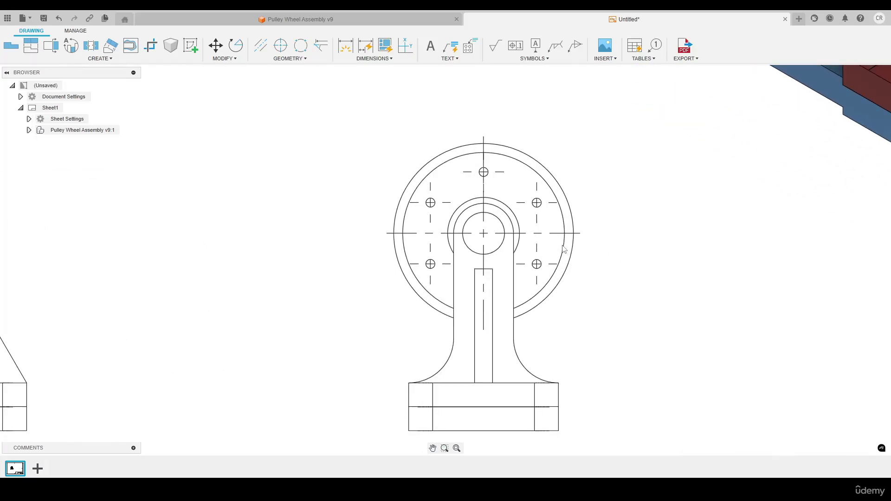
pyautogui.scroll(-10, 564, 249)
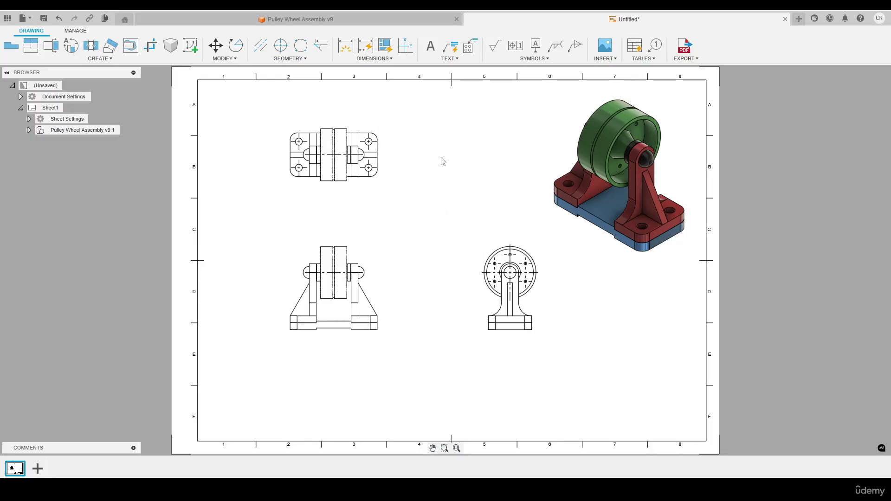
# Step: Start a section view from the front view and define a vertical section line through the wheel's central groove, from above the wheel to below the base
pyautogui.click(51, 47)
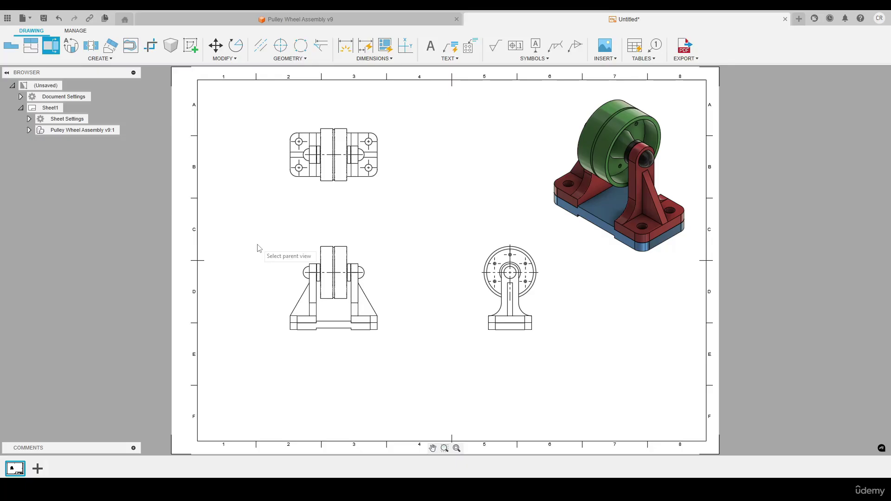
pyautogui.scroll(5, 258, 249)
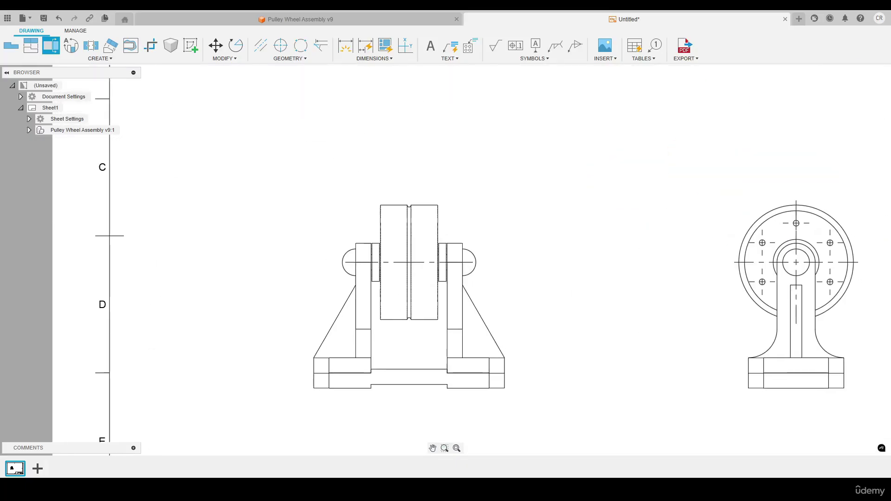
pyautogui.click(336, 204)
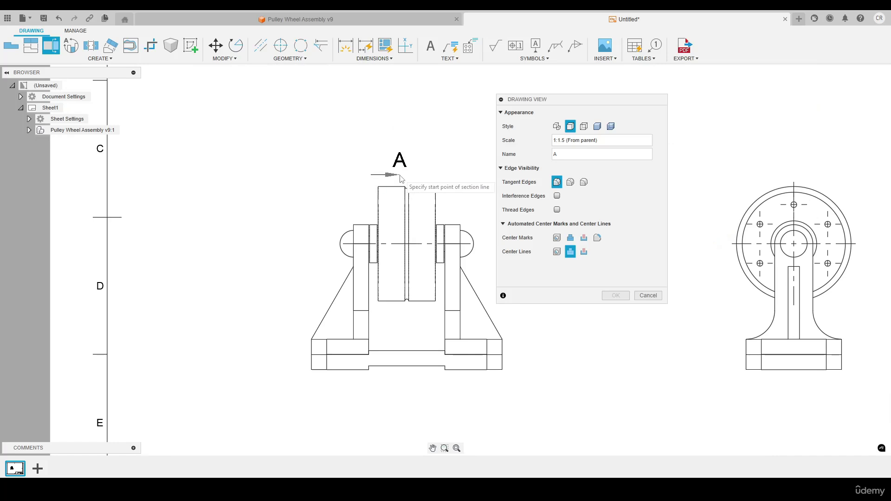
pyautogui.scroll(8, 407, 184)
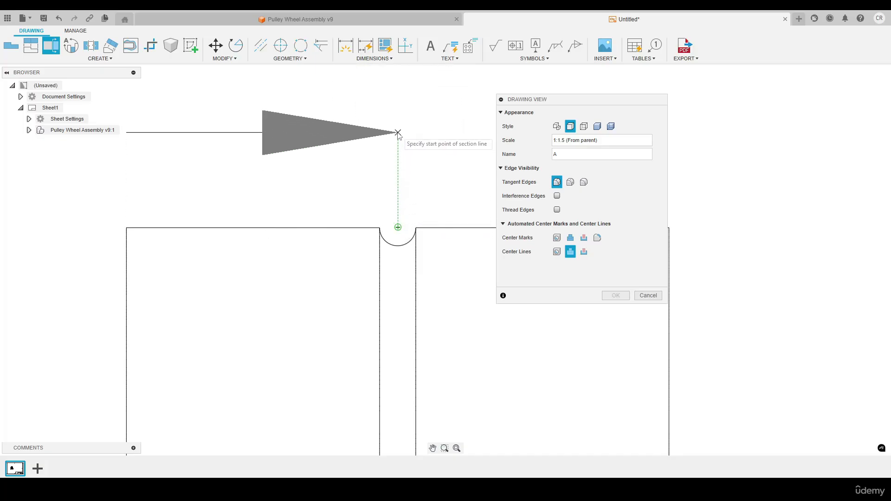
pyautogui.click(397, 122)
pyautogui.scroll(-8, 397, 122)
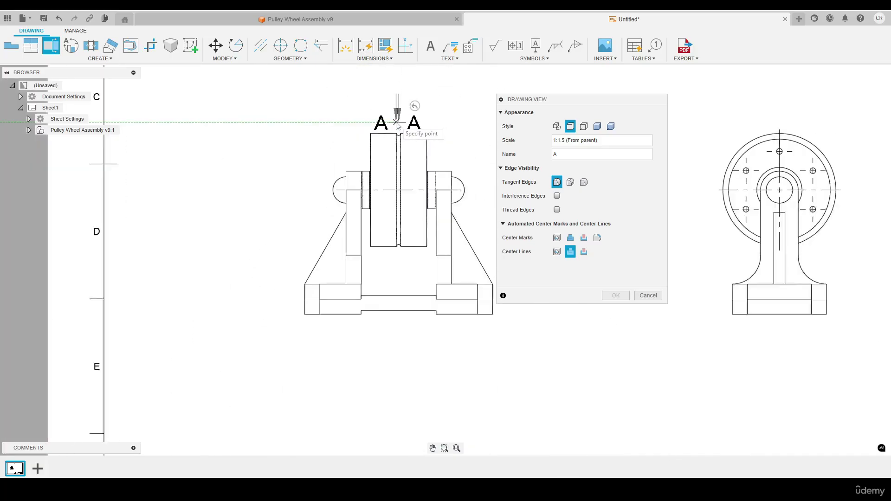
pyautogui.scroll(6, 393, 274)
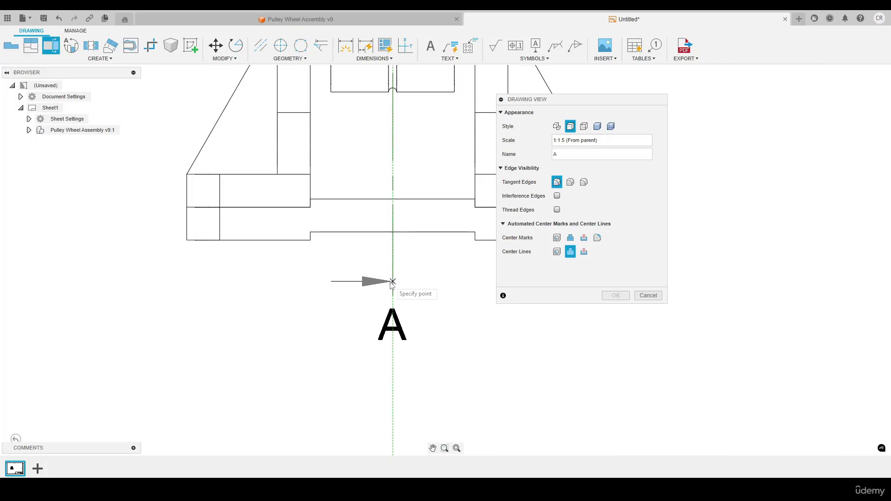
pyautogui.click(393, 266)
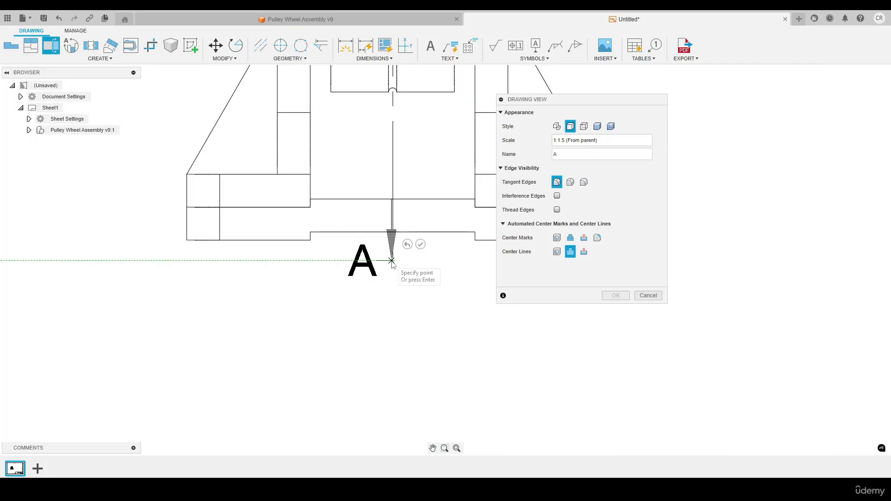
pyautogui.click(420, 244)
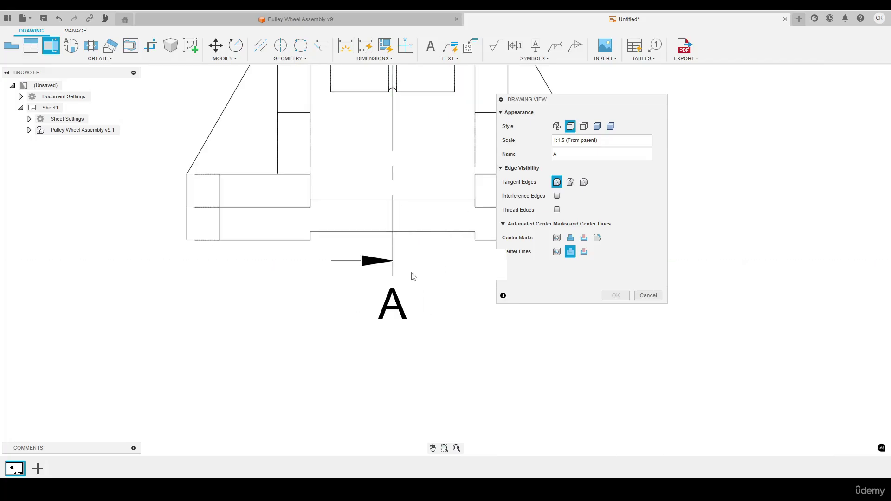
# Step: Place the full-depth section view left of the front view, keeping it aligned and at the parent's 1:1.5 scale
pyautogui.scroll(-3, 412, 276)
pyautogui.scroll(-5, 411, 277)
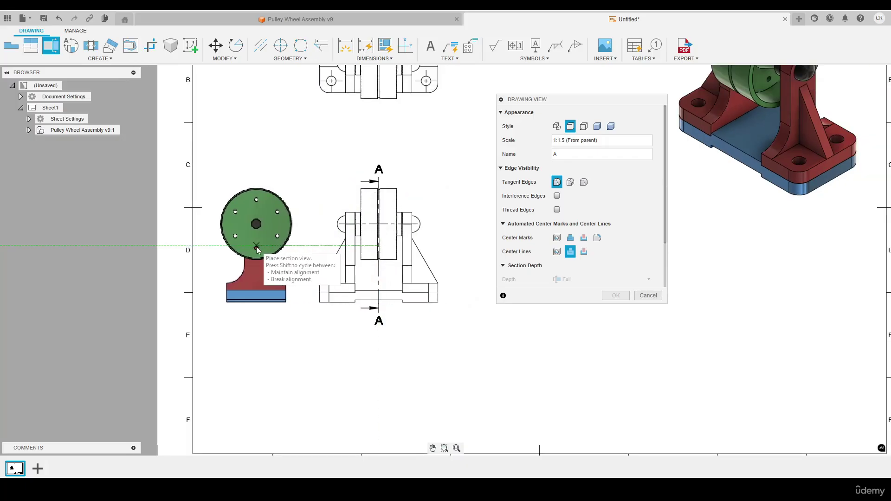
pyautogui.click(258, 250)
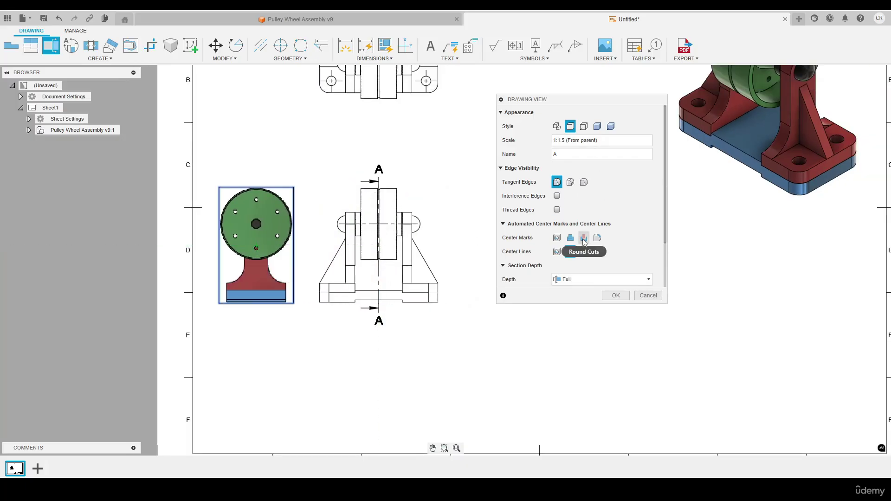
pyautogui.click(615, 296)
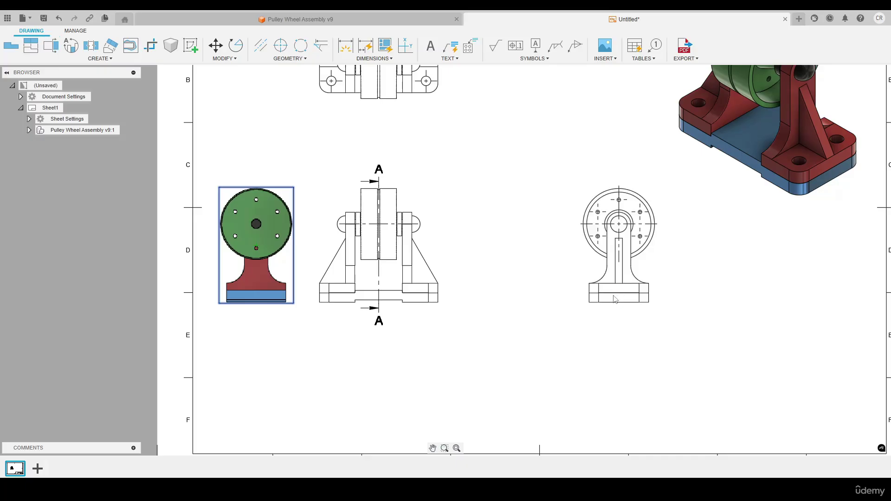
# Step: Move the front view right, roughly midway between the section and side views, and shift the section view slightly right
pyautogui.scroll(-2, 469, 302)
pyautogui.moveTo(401, 252); pyautogui.dragTo(451, 256)
pyautogui.moveTo(298, 266); pyautogui.dragTo(314, 266)
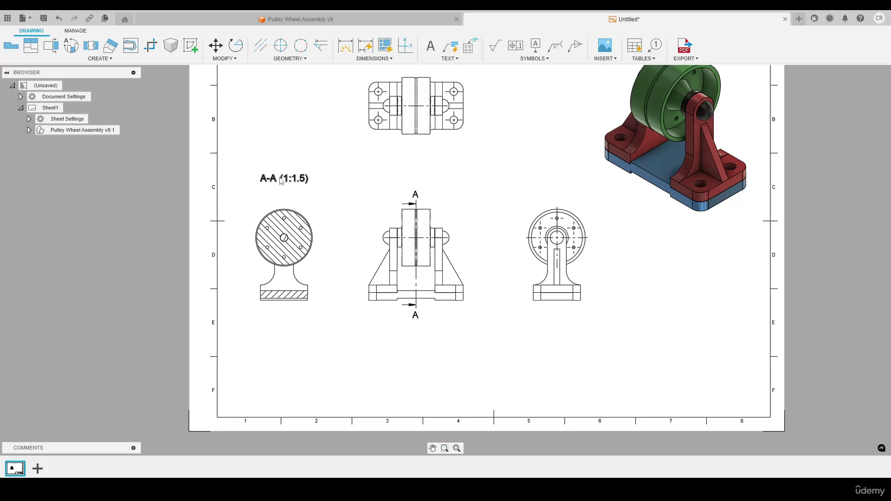
# Step: Move the A-A section label from above the section view to just below it, leaving its text unedited
pyautogui.moveTo(271, 178); pyautogui.dragTo(270, 319)
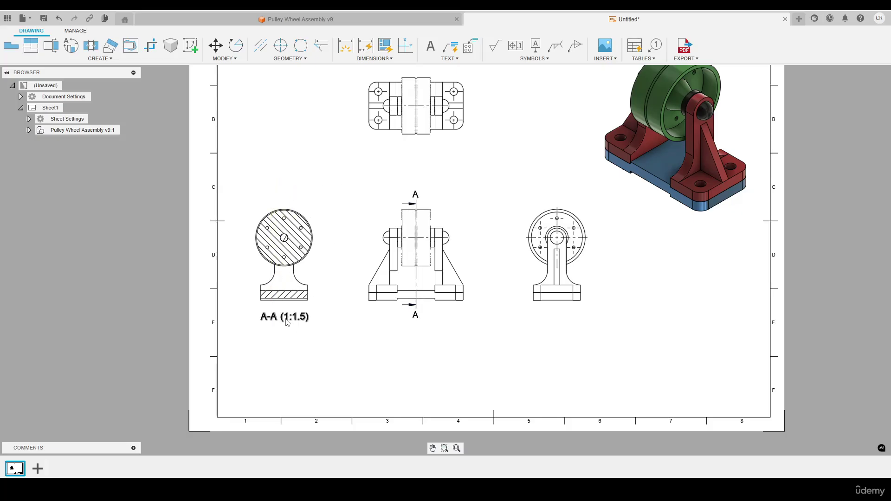
pyautogui.doubleClick(285, 319)
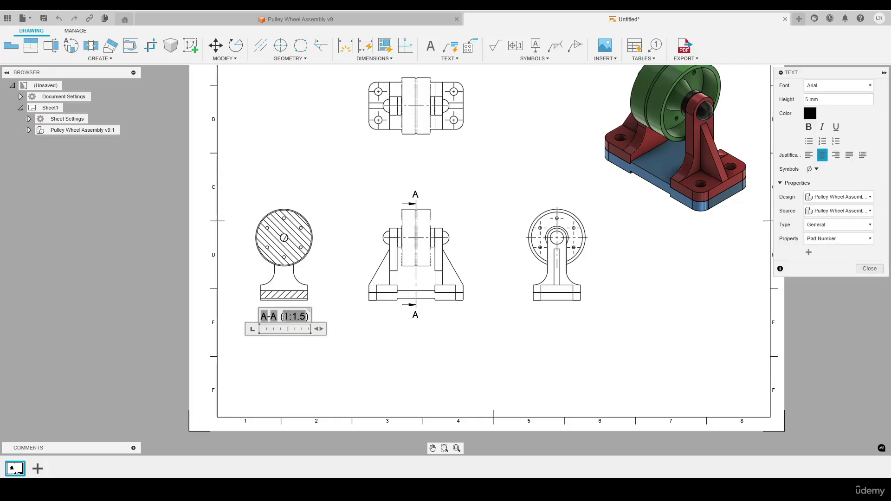
pyautogui.click(339, 346)
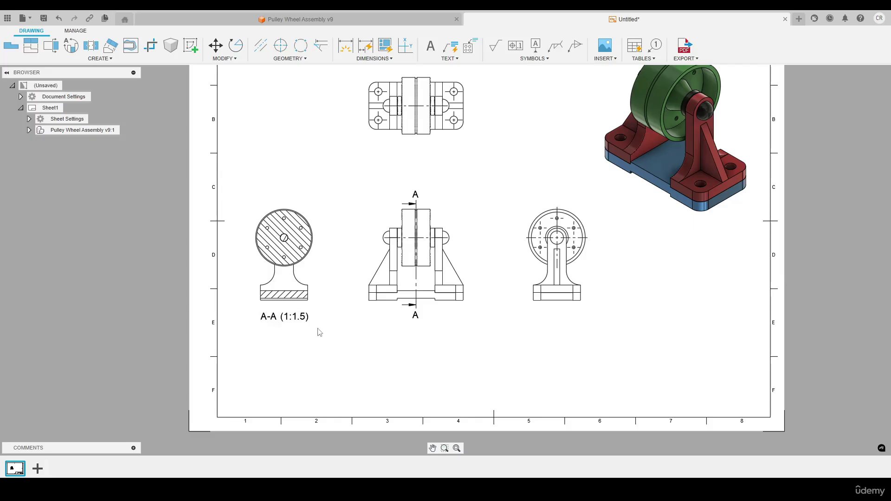
pyautogui.doubleClick(285, 319)
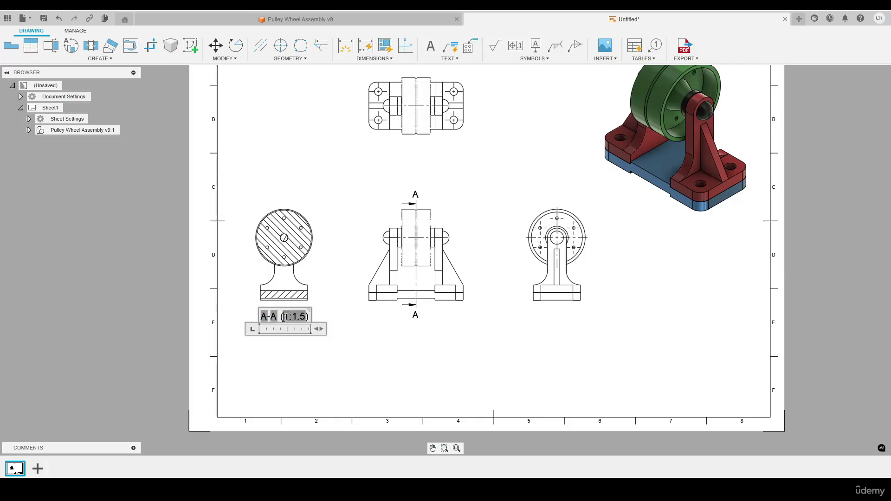
pyautogui.click(377, 348)
# Step: Add automated center marks for round cuts to the wheel's holes in the section view
pyautogui.scroll(3, 374, 348)
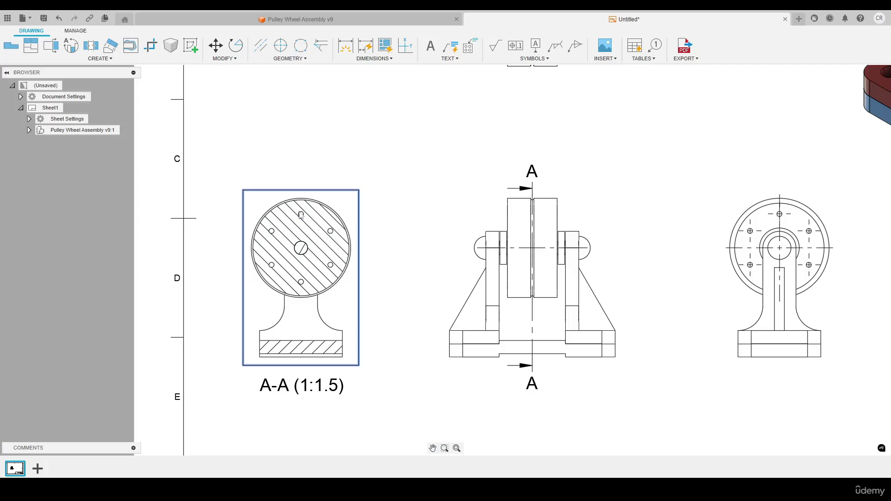
pyautogui.doubleClick(348, 200)
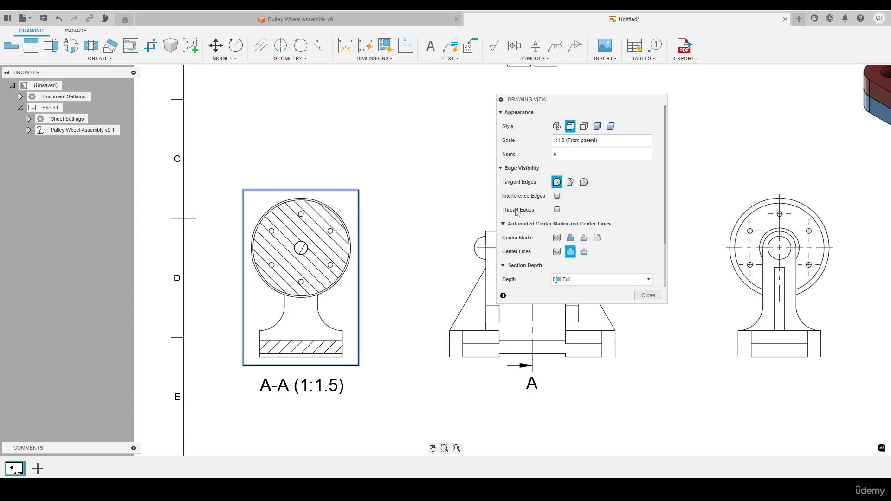
pyautogui.click(583, 239)
pyautogui.click(648, 296)
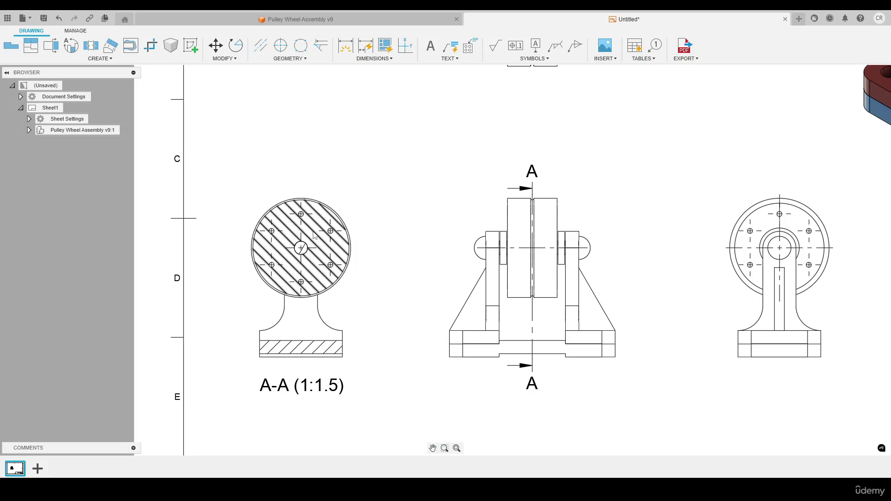
pyautogui.scroll(2, 314, 232)
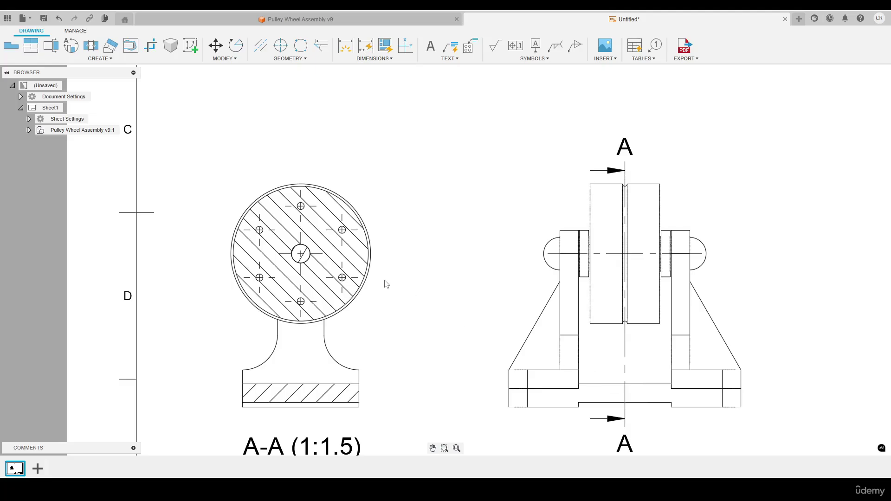
# Step: Start a detail view from the front view with a circular boundary centered where the shaft axis meets the right support's inner face, enclosing the shaft end
pyautogui.middleClick(391, 264)
pyautogui.middleClick(392, 264)
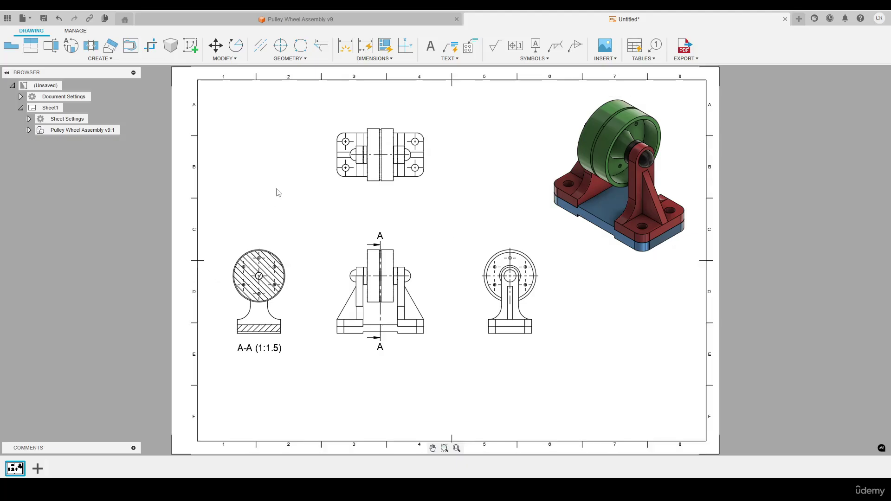
pyautogui.click(73, 59)
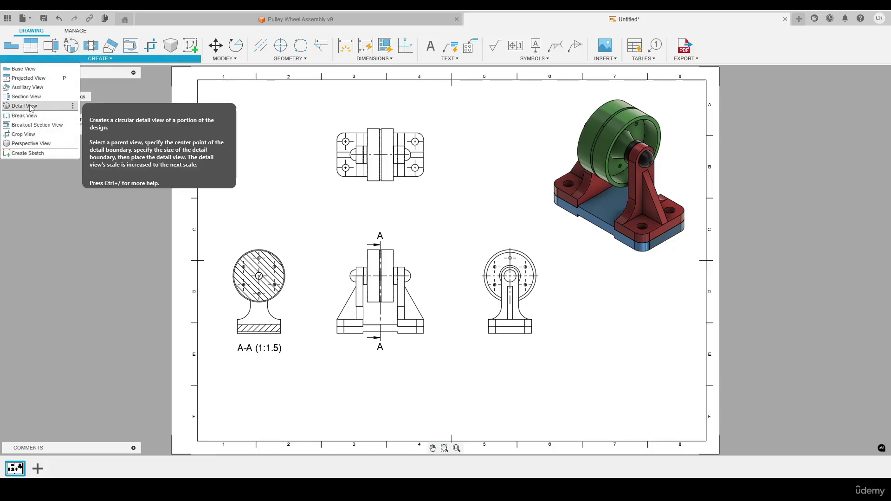
pyautogui.click(26, 105)
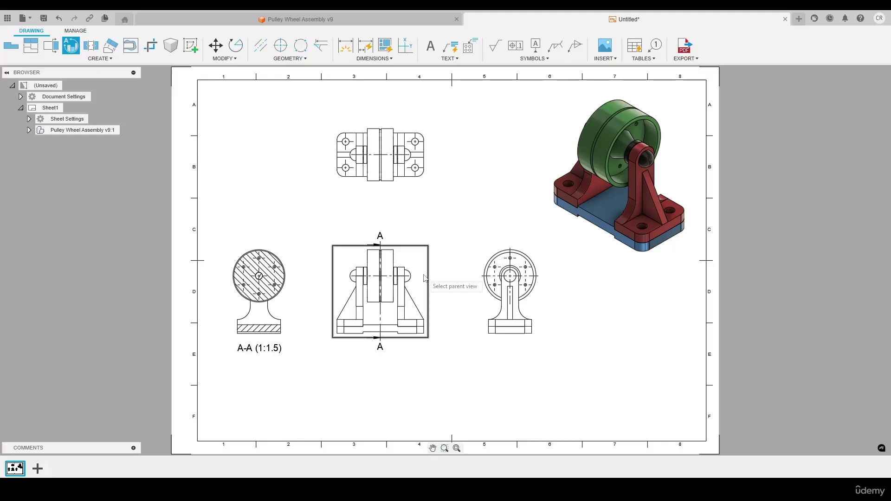
pyautogui.scroll(2, 409, 282)
pyautogui.scroll(3, 409, 286)
pyautogui.scroll(-2, 408, 286)
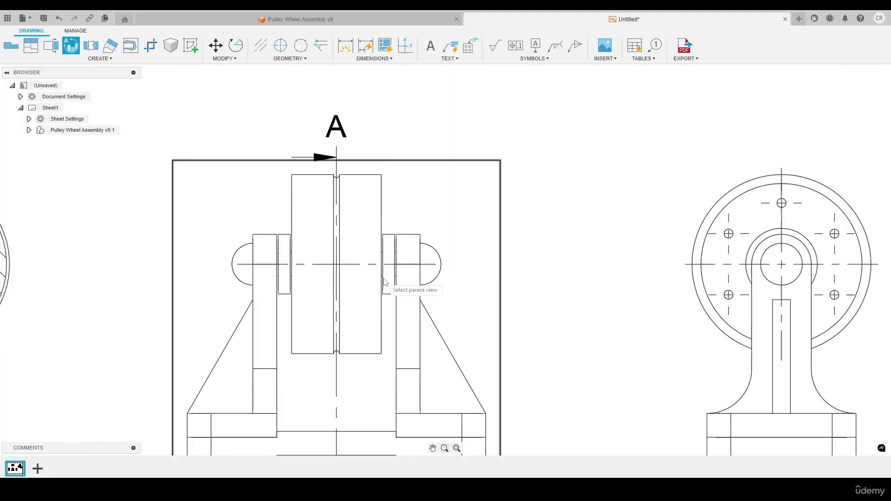
pyautogui.click(408, 199)
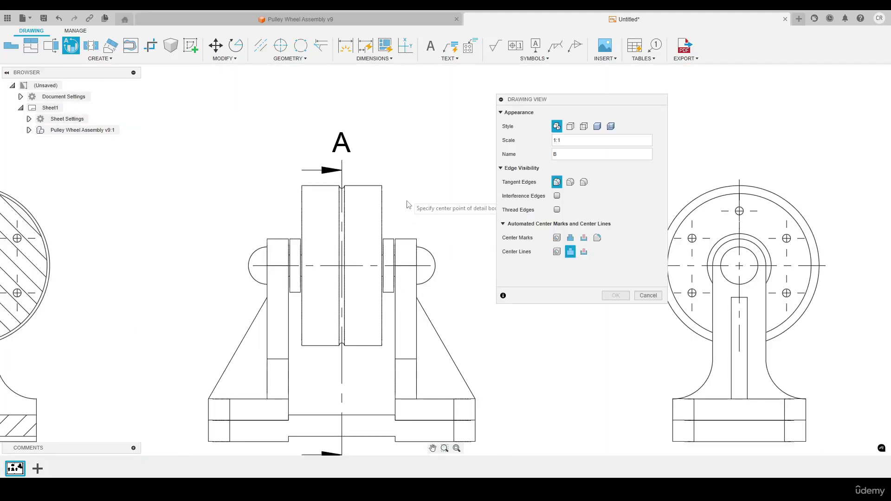
pyautogui.scroll(4, 391, 246)
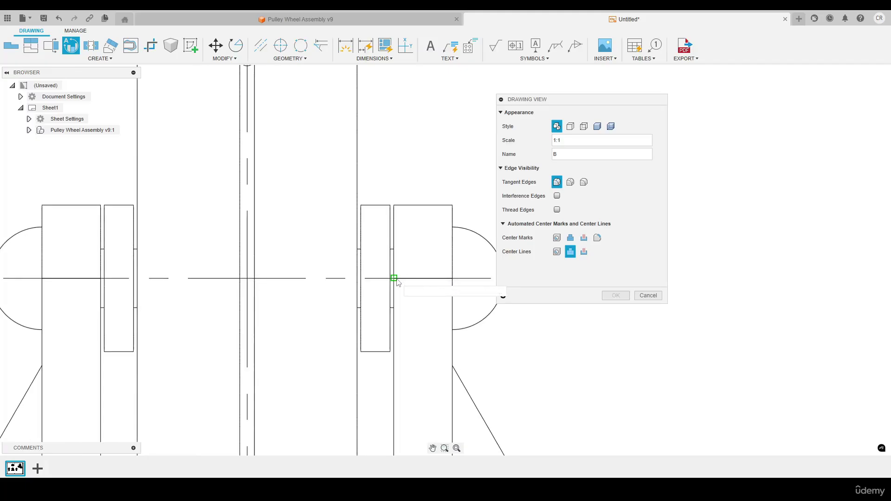
pyautogui.click(394, 279)
pyautogui.scroll(-5, 395, 281)
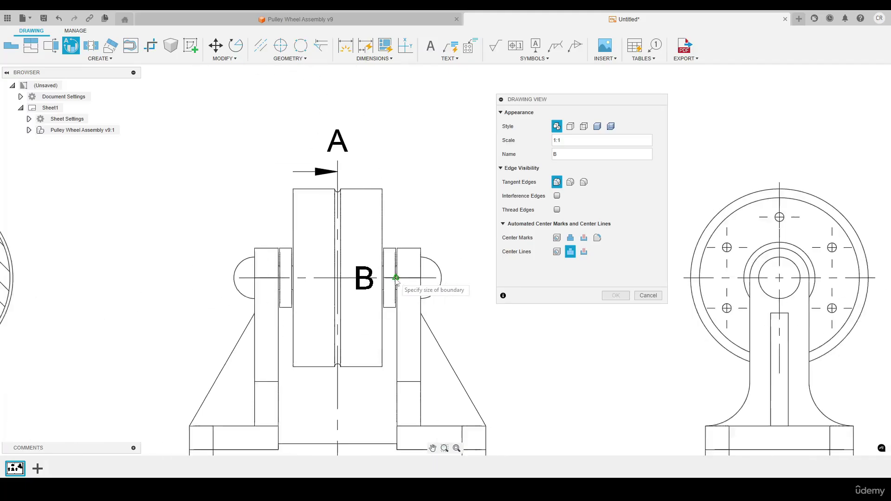
pyautogui.click(435, 231)
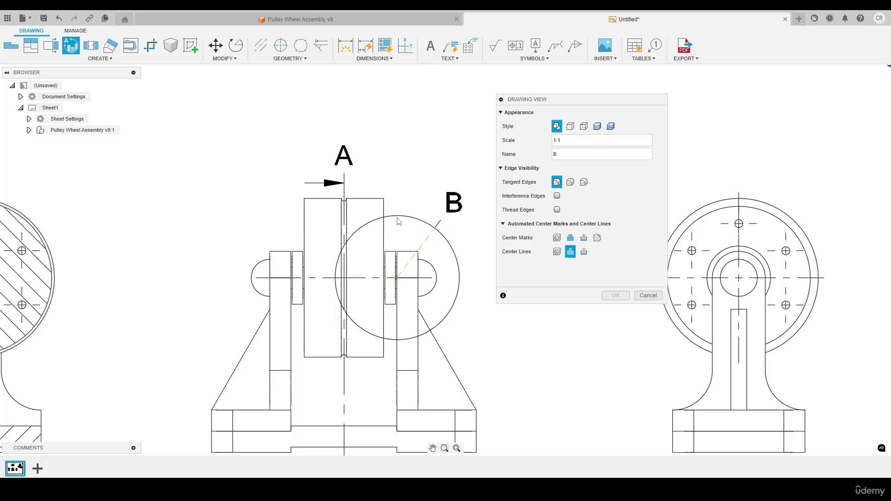
# Step: Set the detail view's scale to 1:0.5 and place it below the isometric view, right of the side view
pyautogui.scroll(-3, 321, 213)
pyautogui.scroll(-3, 322, 213)
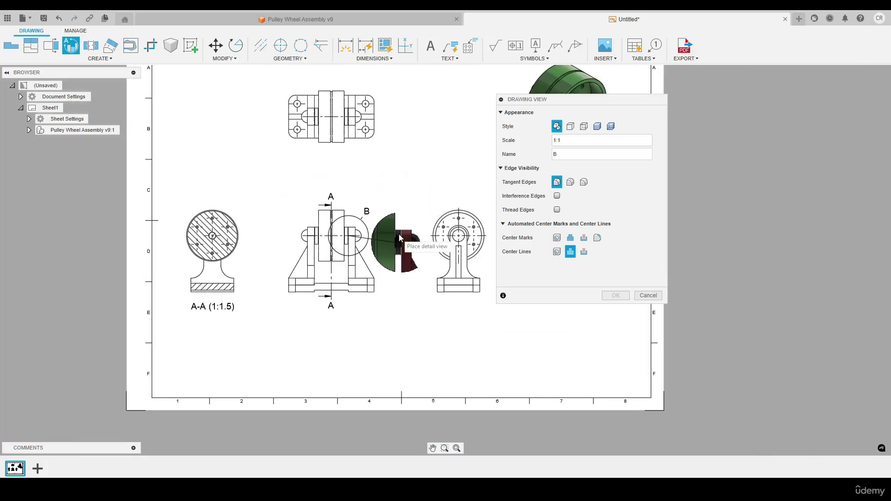
pyautogui.moveTo(425, 256); pyautogui.dragTo(329, 233, button='middle')
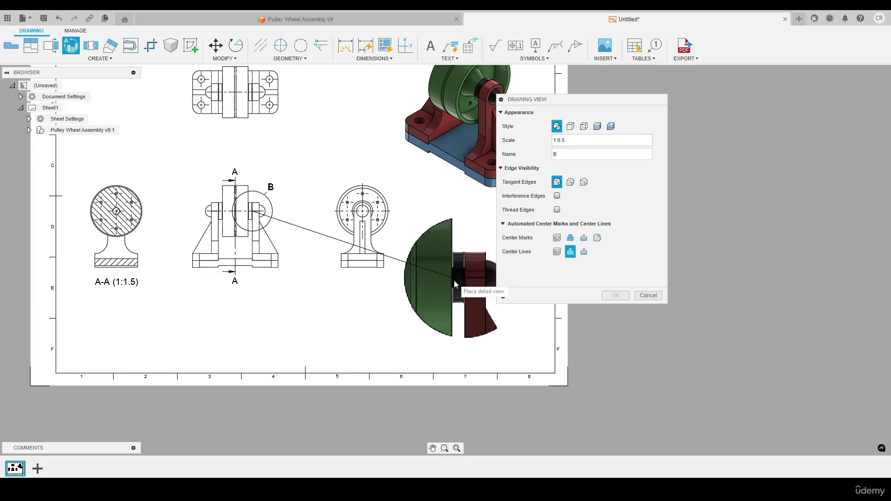
pyautogui.click(463, 297)
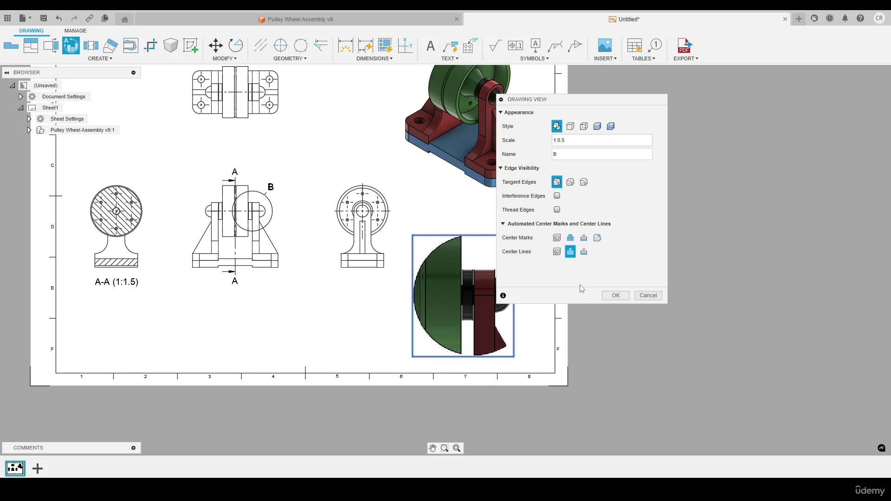
pyautogui.click(615, 296)
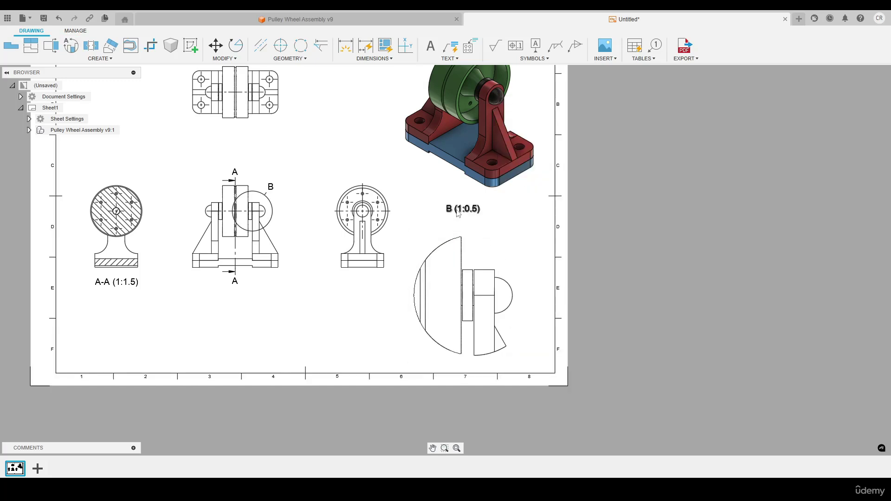
# Step: Move the detail view's label down and right so it sits directly above the view's upper right corner
pyautogui.moveTo(451, 210); pyautogui.dragTo(488, 235)
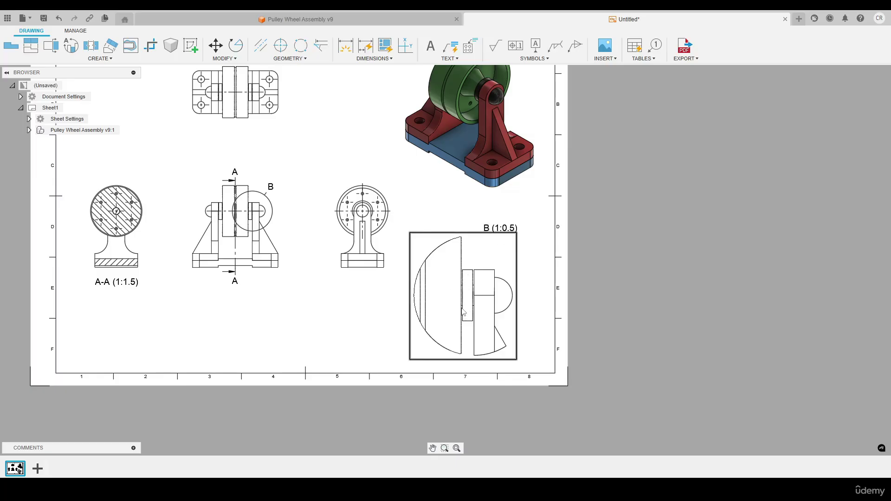
pyautogui.scroll(1, 463, 312)
pyautogui.scroll(5, 482, 298)
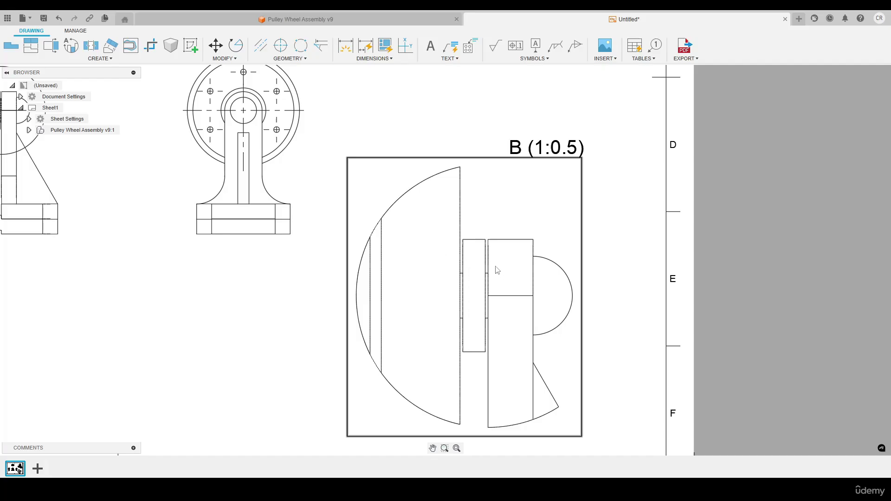
pyautogui.scroll(-5, 510, 277)
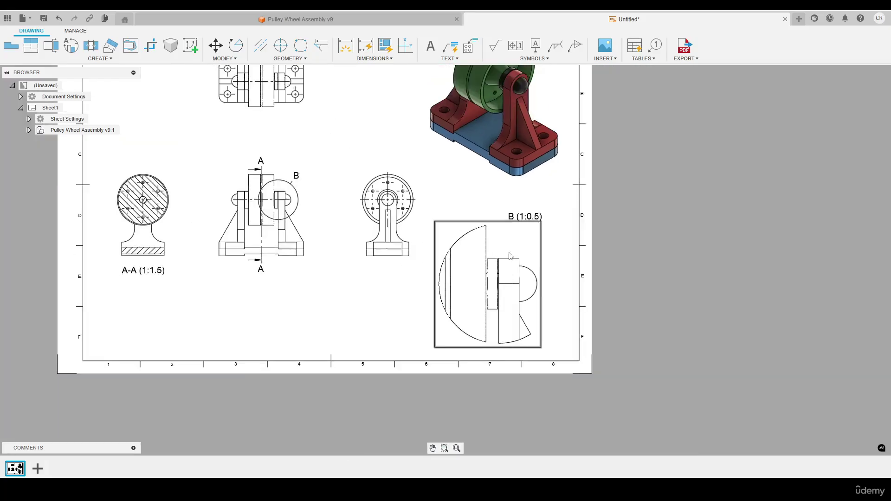